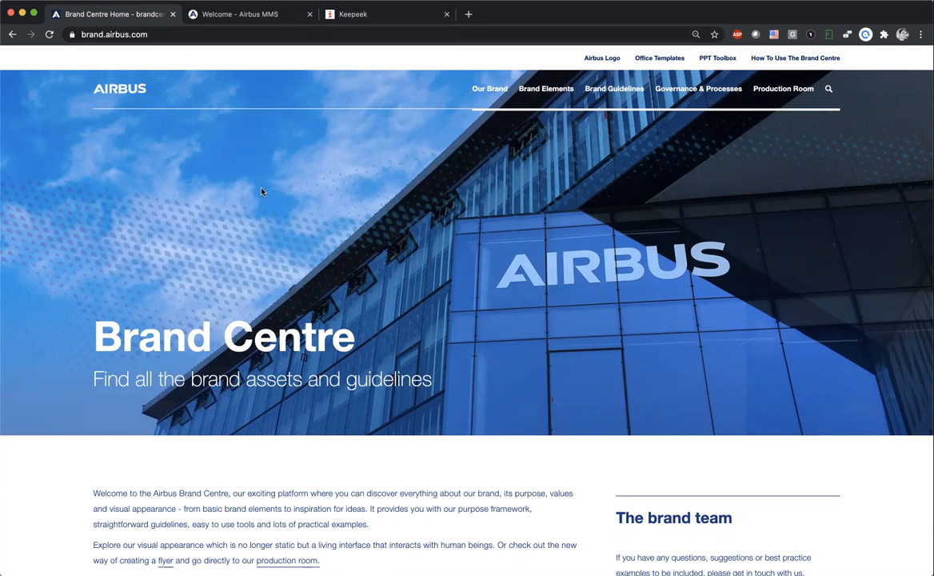
- Look through the Brand Centre home page, from the welcome text to the branding and product name section
{"action": "scroll", "coordinate": [262, 191], "scroll_direction": "down", "scroll_amount": 5}
{"action": "scroll", "coordinate": [262, 191], "scroll_direction": "down", "scroll_amount": 8}
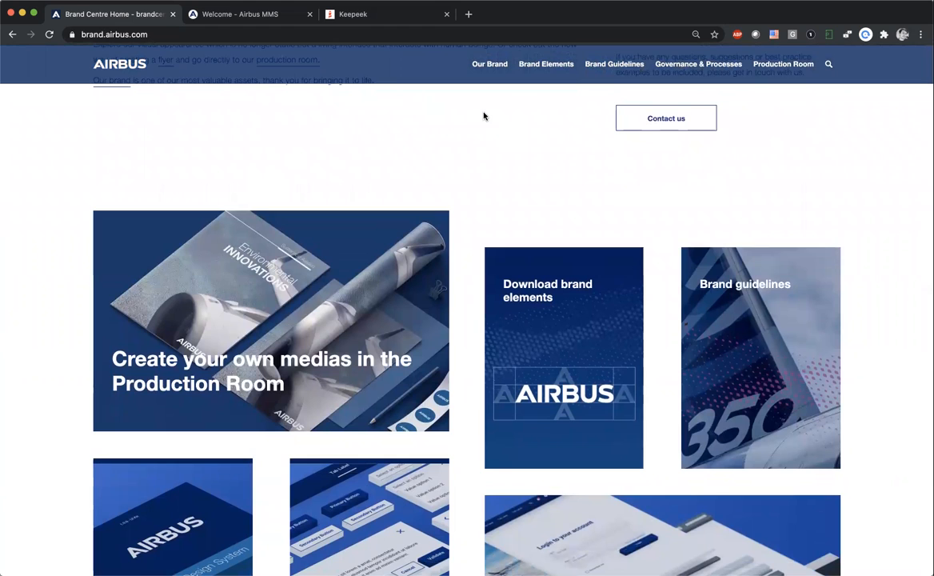
{"action": "scroll", "coordinate": [634, 94], "scroll_direction": "down", "scroll_amount": 3}
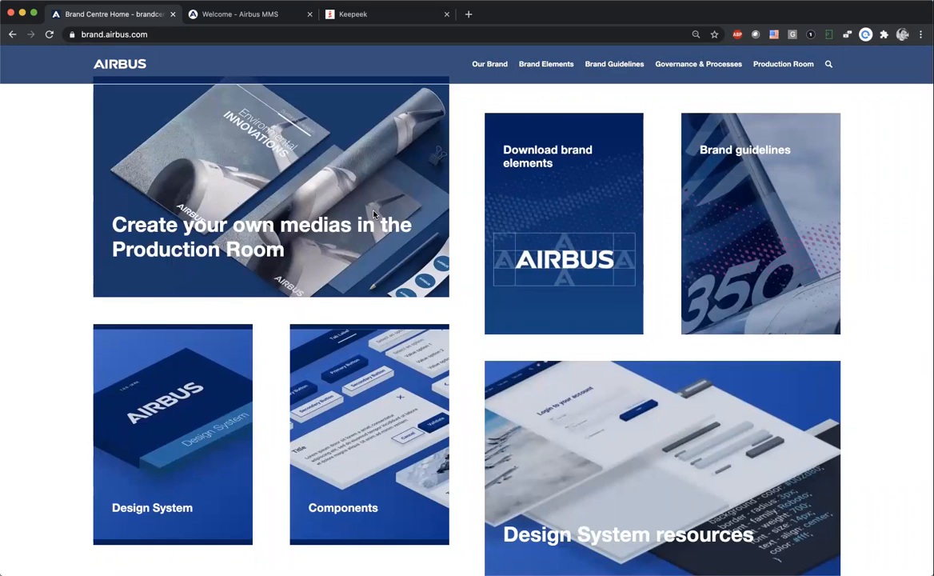
{"action": "scroll", "coordinate": [372, 214], "scroll_direction": "down", "scroll_amount": 5}
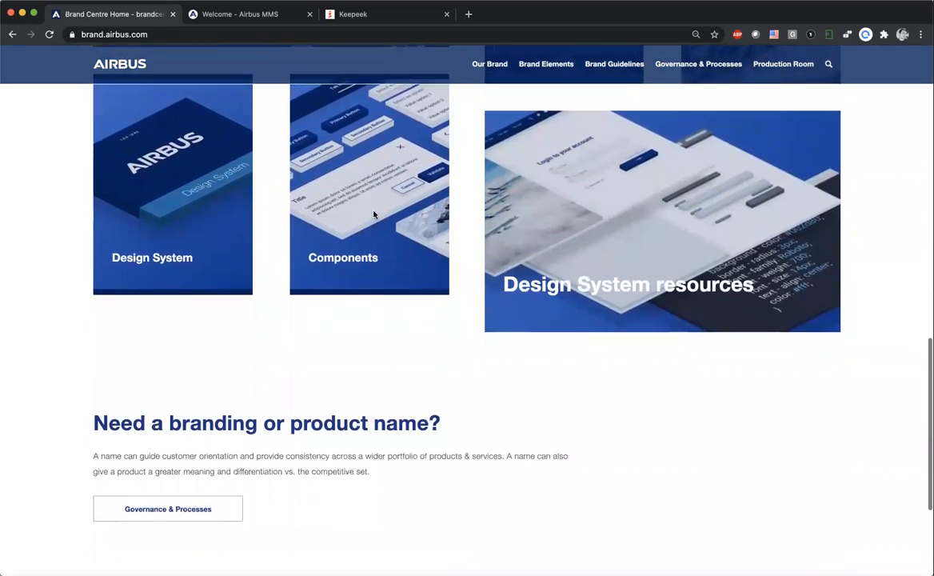
{"action": "scroll", "coordinate": [372, 214], "scroll_direction": "up", "scroll_amount": 10}
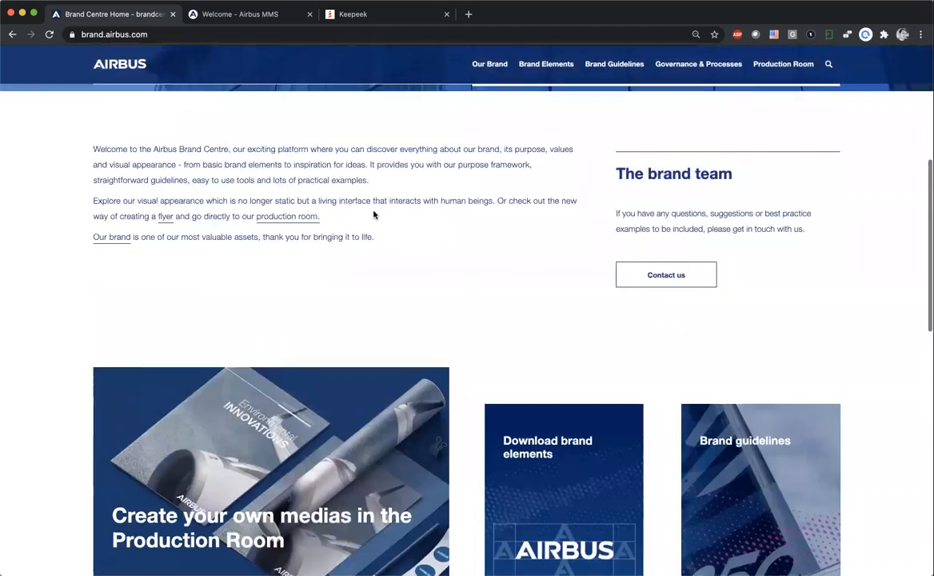
{"action": "scroll", "coordinate": [373, 214], "scroll_direction": "up", "scroll_amount": 5}
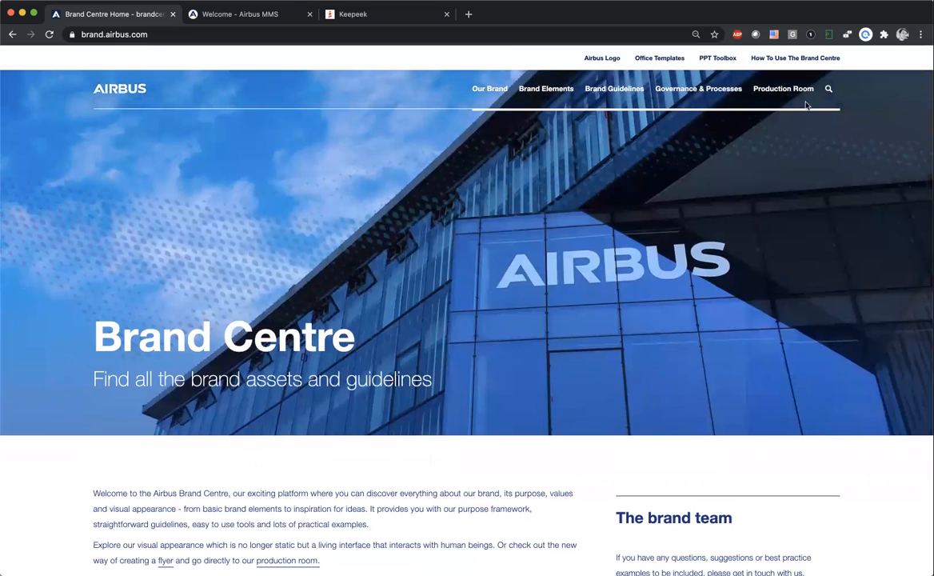
- Search the Brand Centre for "poster" and open the Posters guidelines page
{"action": "left_click", "coordinate": [828, 90]}
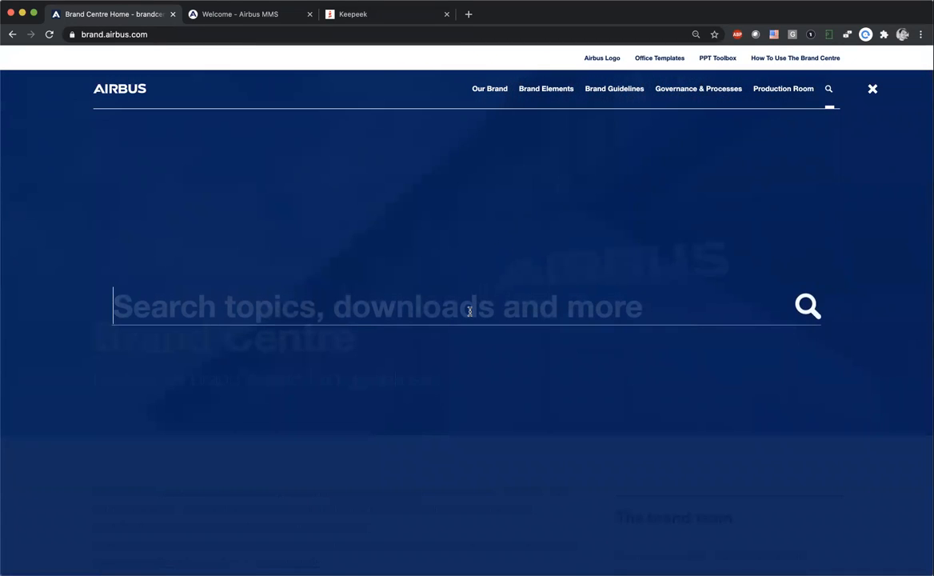
{"action": "type", "text": "poster"}
{"action": "key", "text": "Return"}
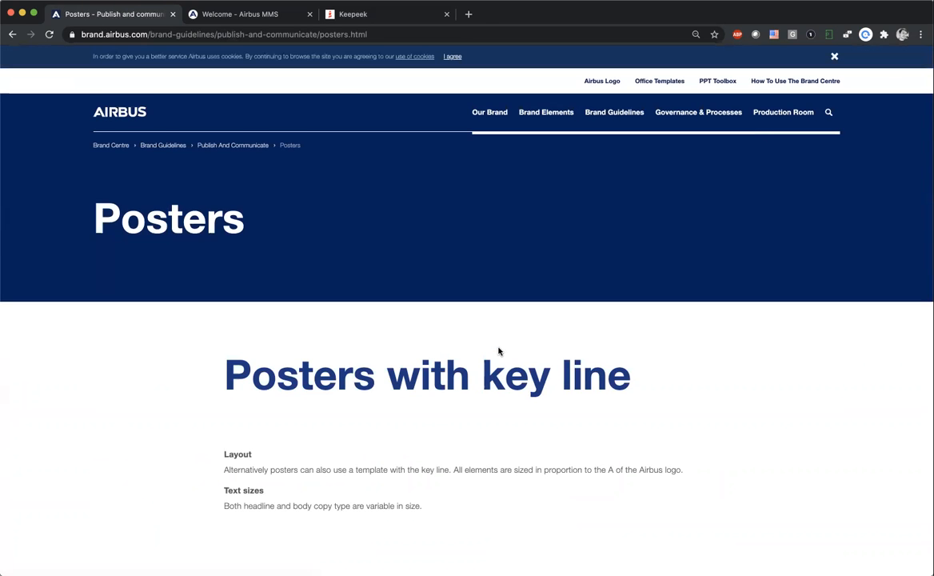
- Review the Posters guidelines page, including the key line layouts, the example posters and the InDesign downloads
{"action": "scroll", "coordinate": [498, 351], "scroll_direction": "down", "scroll_amount": 10}
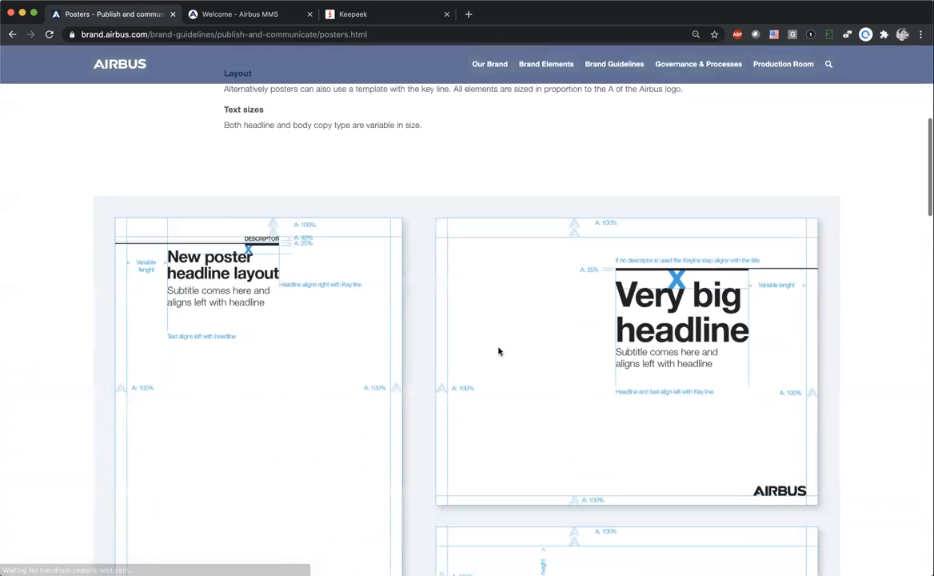
{"action": "scroll", "coordinate": [698, 319], "scroll_direction": "down", "scroll_amount": 1}
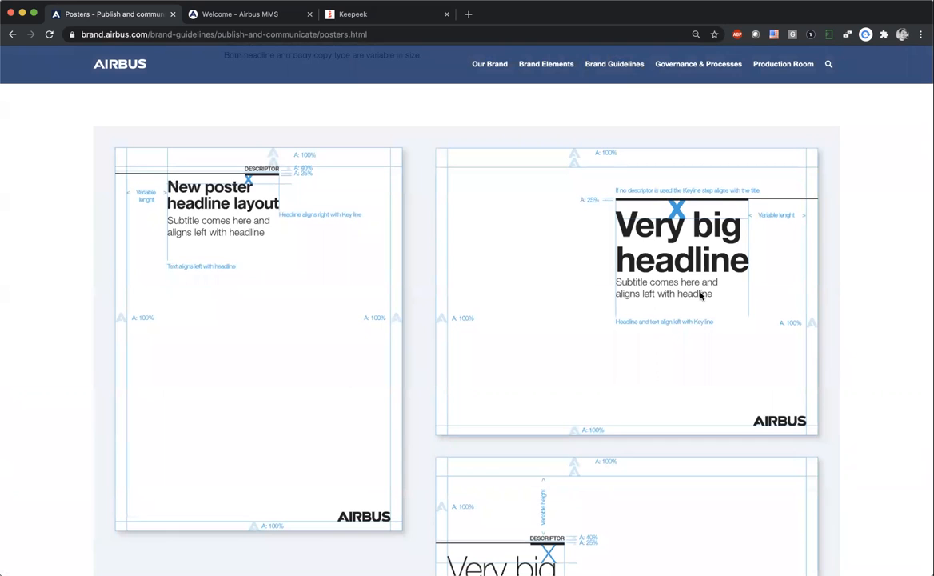
{"action": "scroll", "coordinate": [698, 294], "scroll_direction": "down", "scroll_amount": 10}
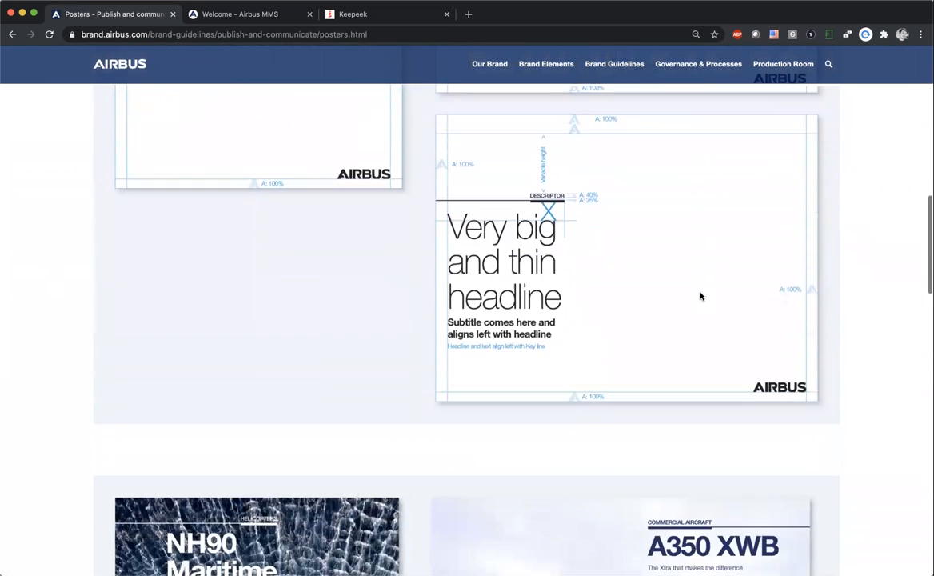
{"action": "scroll", "coordinate": [637, 435], "scroll_direction": "down", "scroll_amount": 9}
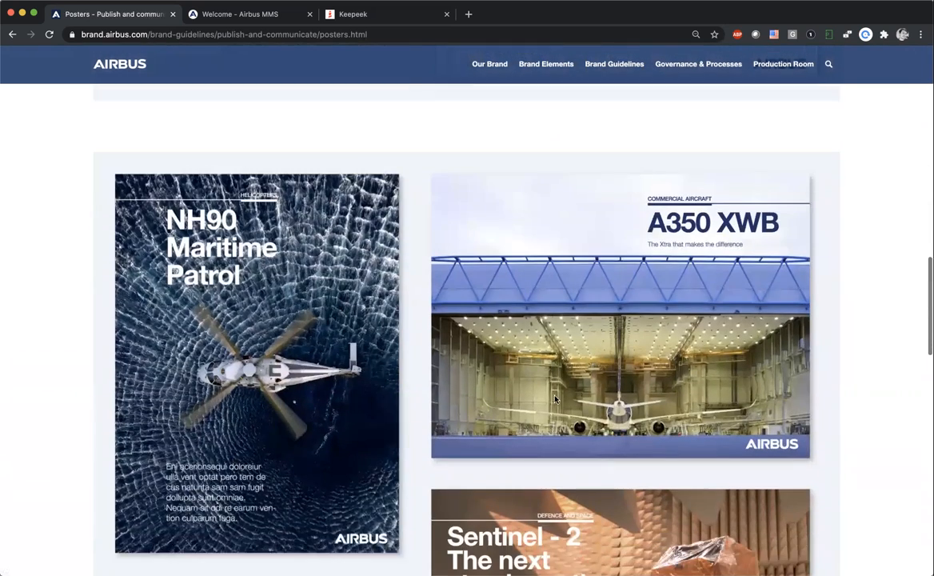
{"action": "scroll", "coordinate": [561, 375], "scroll_direction": "down", "scroll_amount": 10}
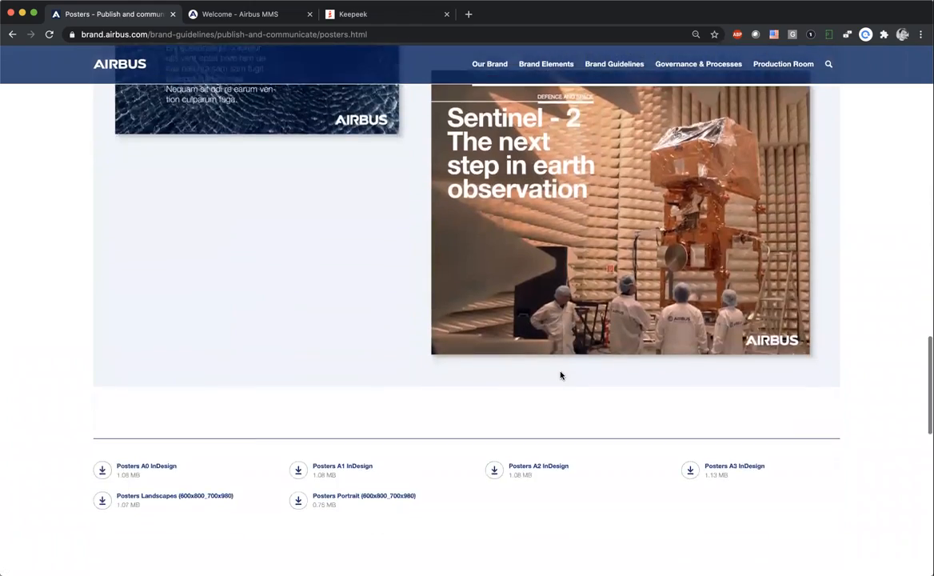
{"action": "scroll", "coordinate": [561, 375], "scroll_direction": "up", "scroll_amount": 20}
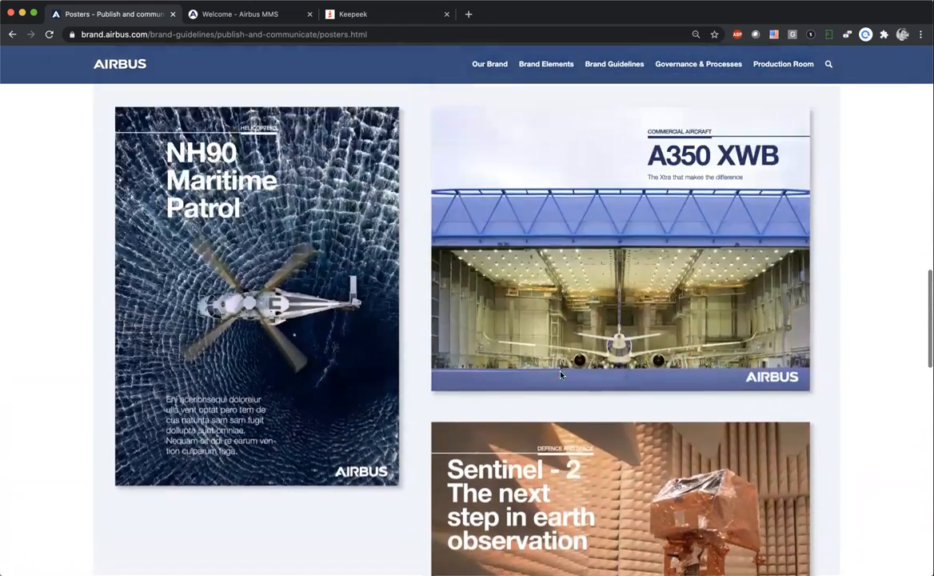
{"action": "scroll", "coordinate": [560, 375], "scroll_direction": "up", "scroll_amount": 20}
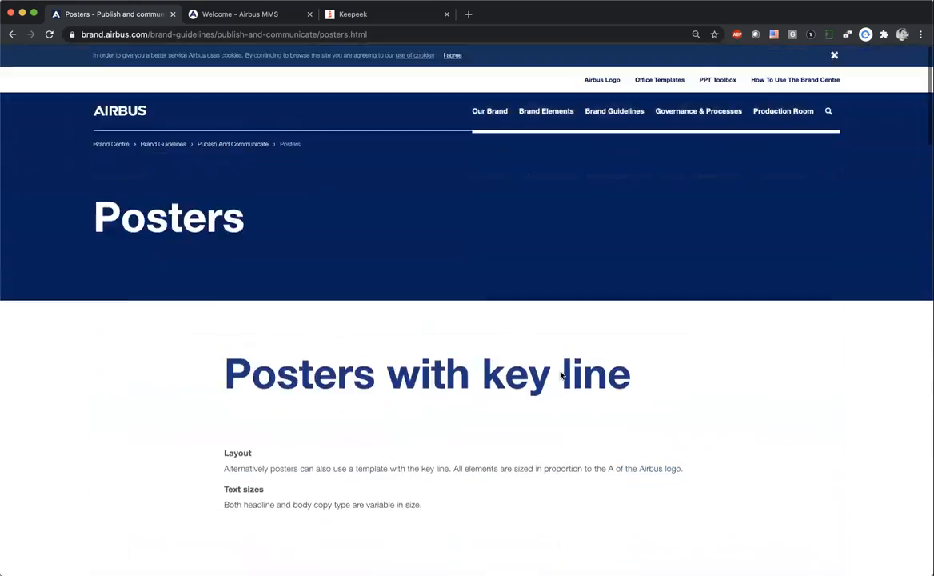
- Open the Production Room and look over its creation steps and last current documents
{"action": "left_click", "coordinate": [782, 113]}
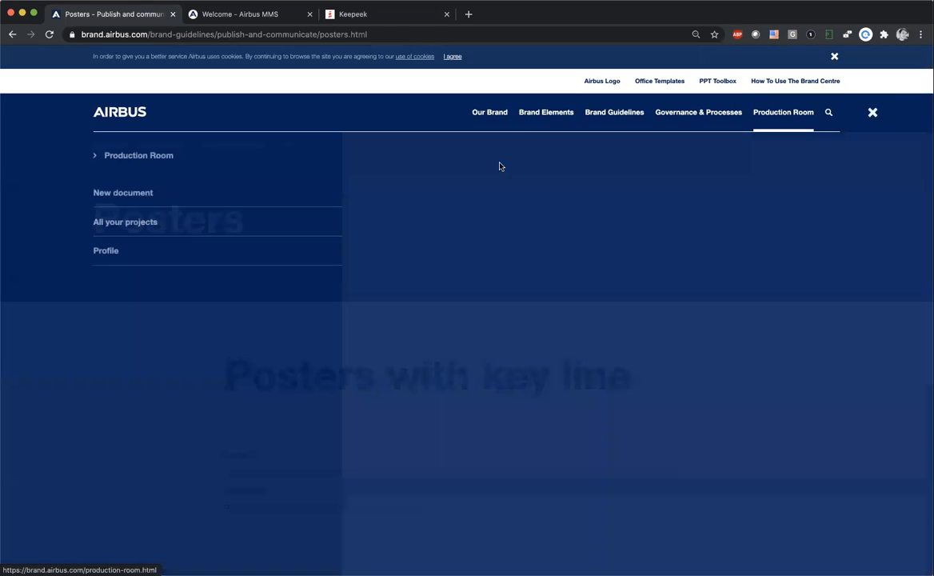
{"action": "left_click", "coordinate": [144, 158]}
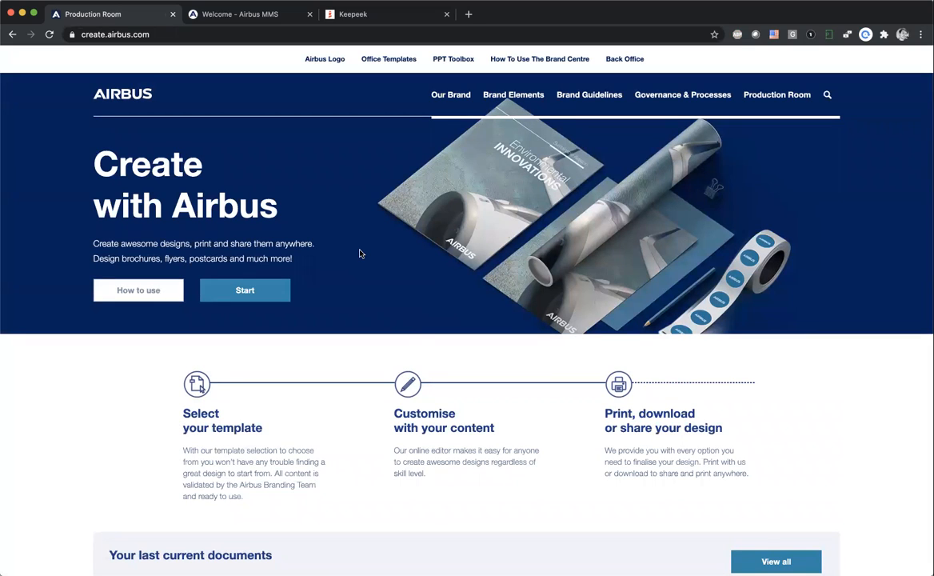
{"action": "scroll", "coordinate": [360, 254], "scroll_direction": "down", "scroll_amount": 3}
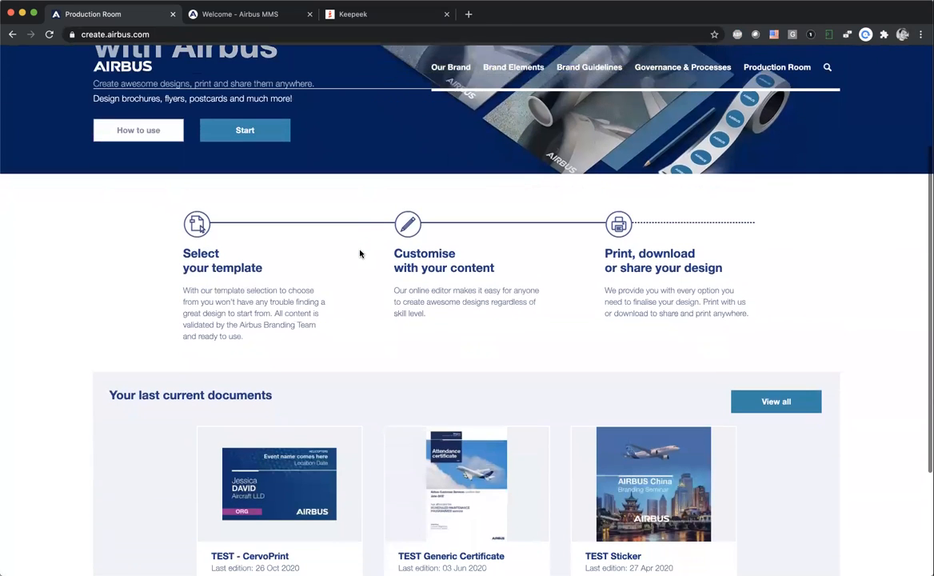
{"action": "scroll", "coordinate": [604, 386], "scroll_direction": "down", "scroll_amount": 4}
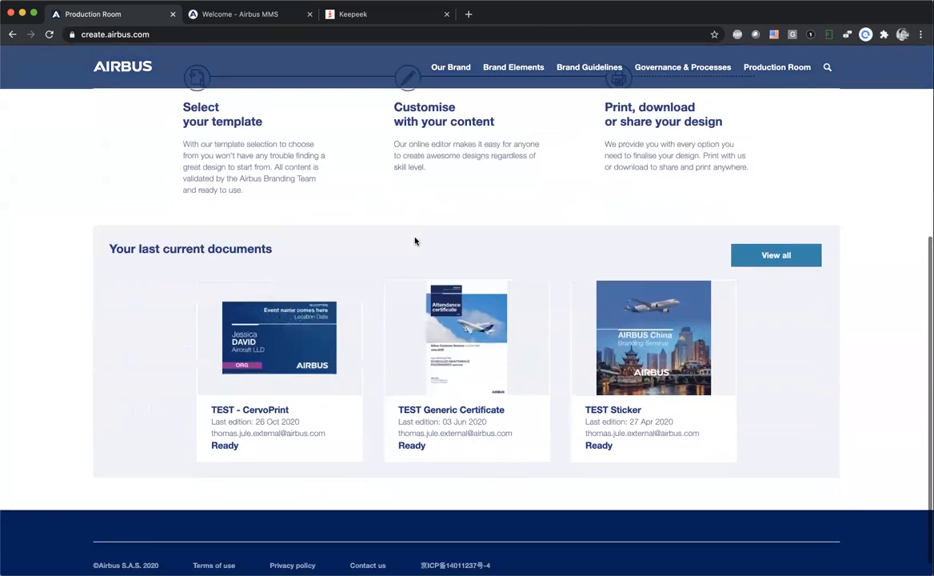
{"action": "scroll", "coordinate": [493, 195], "scroll_direction": "up", "scroll_amount": 7}
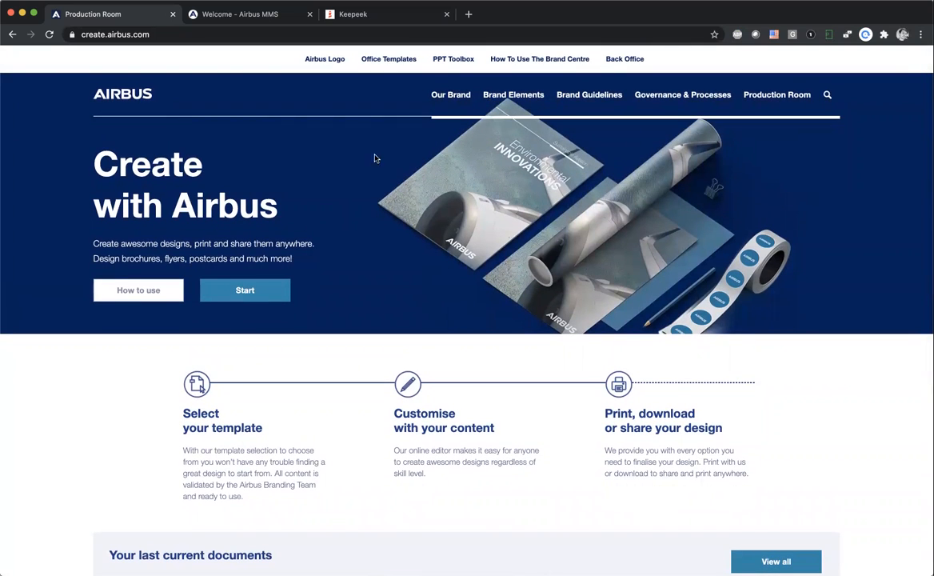
- Start a new Poster document from the "Portrait poster general purpose" template
{"action": "left_click", "coordinate": [250, 295]}
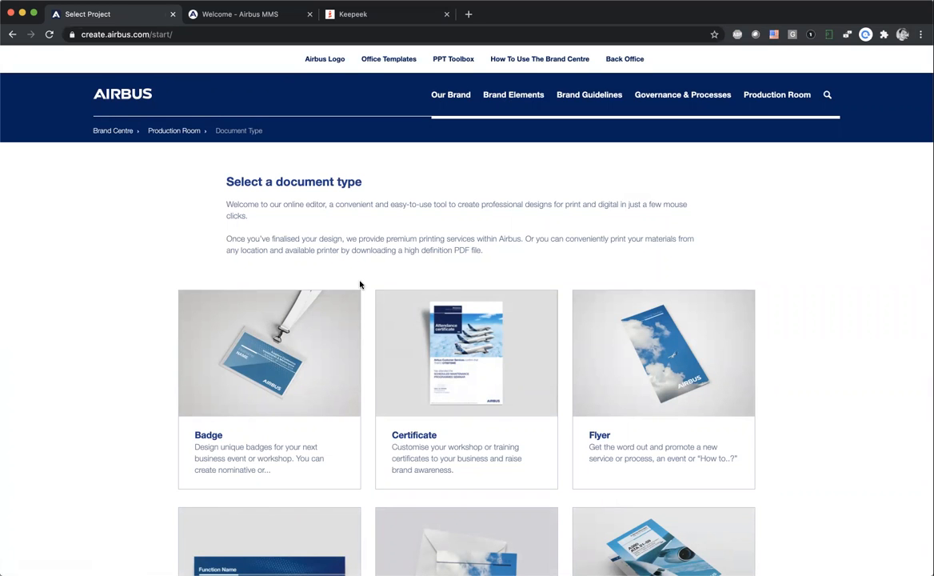
{"action": "scroll", "coordinate": [359, 287], "scroll_direction": "down", "scroll_amount": 3}
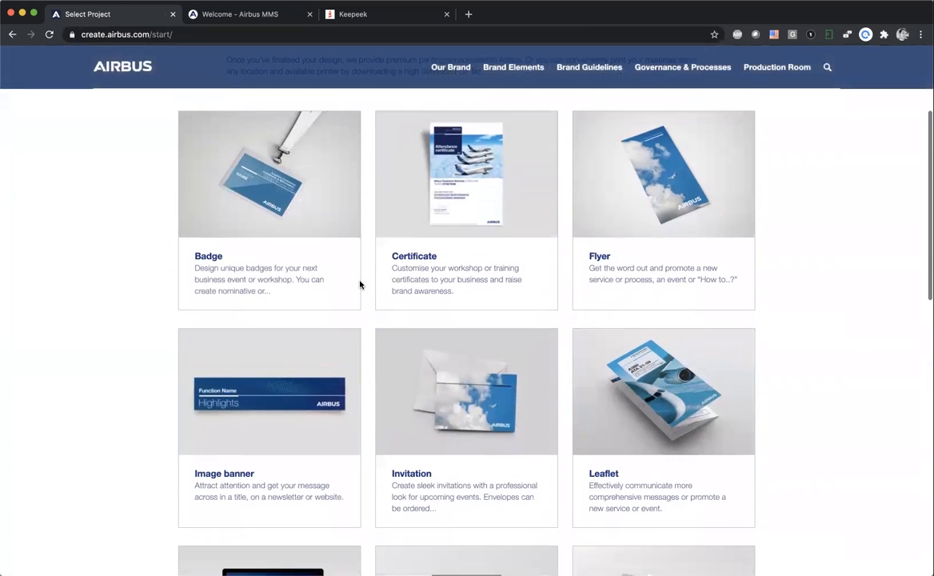
{"action": "scroll", "coordinate": [359, 284], "scroll_direction": "down", "scroll_amount": 2}
{"action": "scroll", "coordinate": [359, 284], "scroll_direction": "down", "scroll_amount": 1}
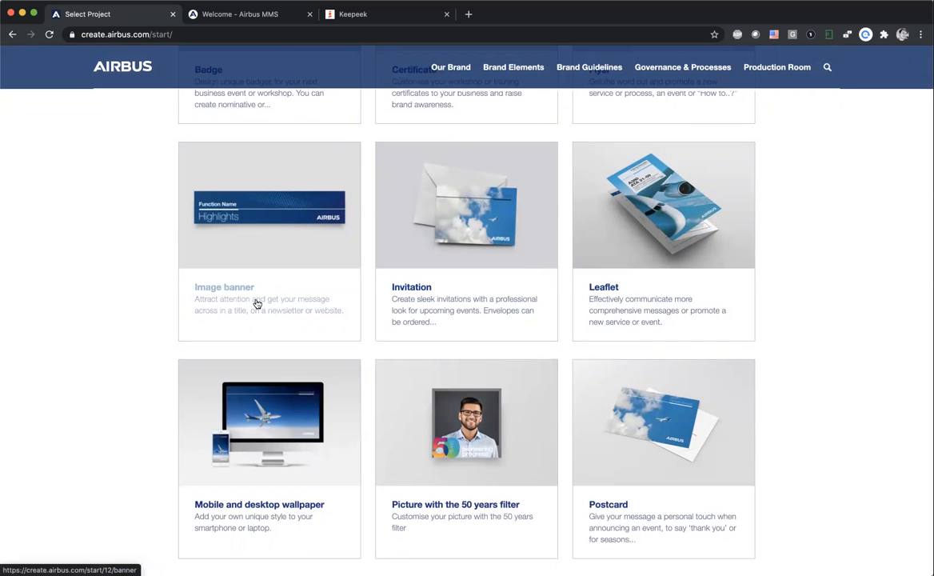
{"action": "scroll", "coordinate": [257, 303], "scroll_direction": "down", "scroll_amount": 5}
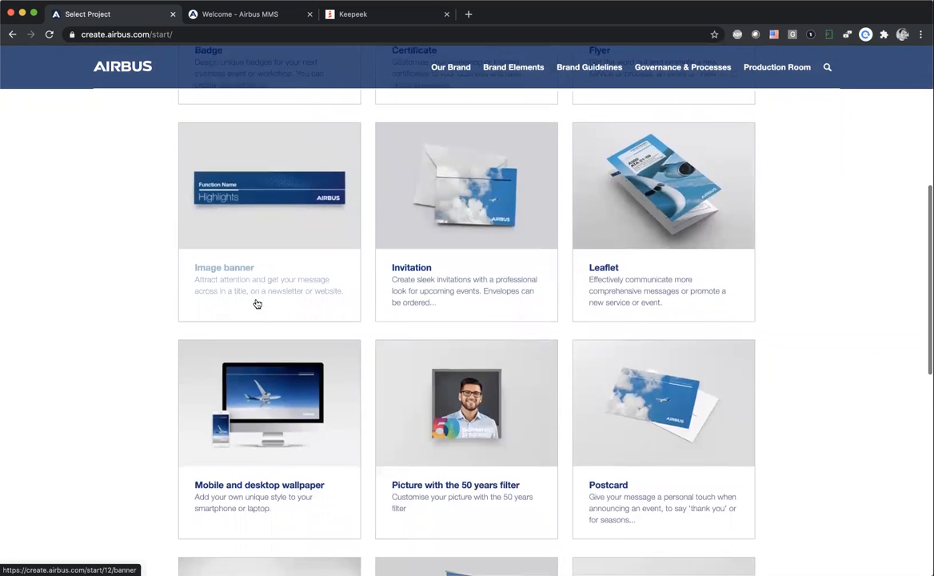
{"action": "scroll", "coordinate": [257, 303], "scroll_direction": "down", "scroll_amount": 2}
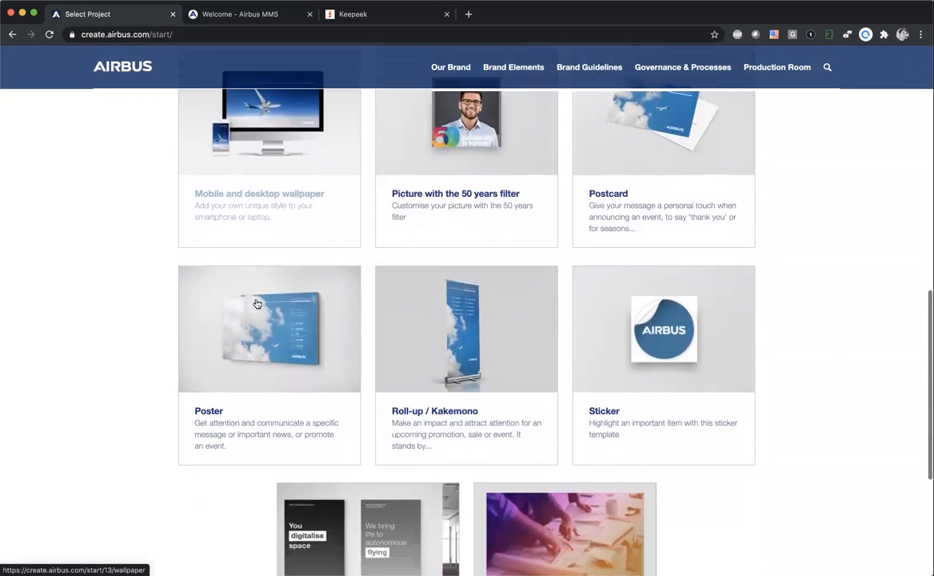
{"action": "left_click", "coordinate": [267, 337]}
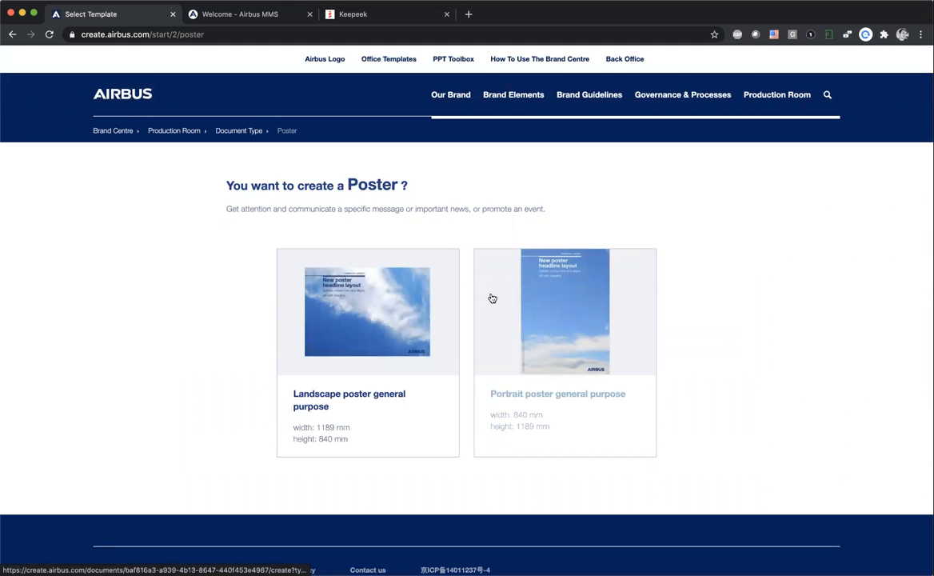
{"action": "left_click", "coordinate": [563, 313]}
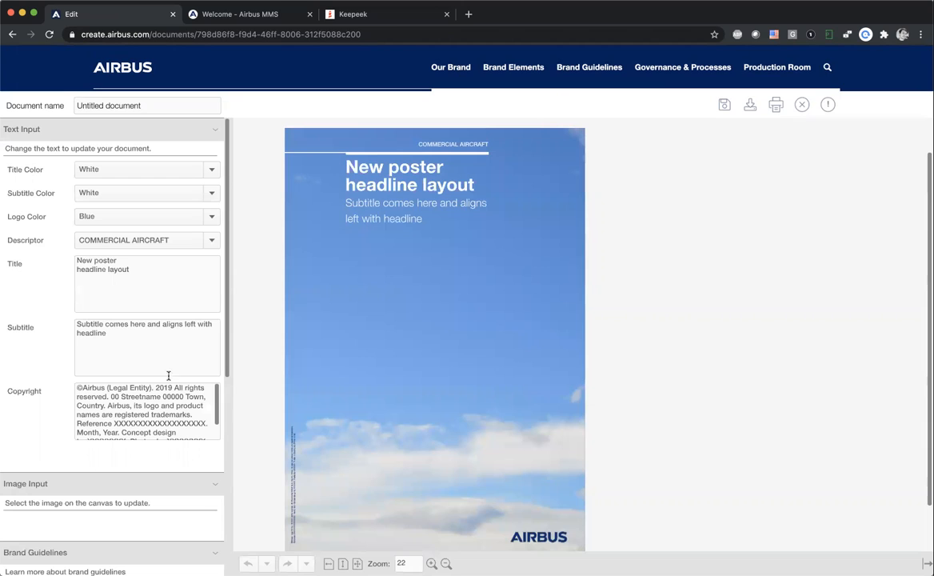
- Try Blue as the poster's title color and set it back to White
{"action": "left_click", "coordinate": [193, 168]}
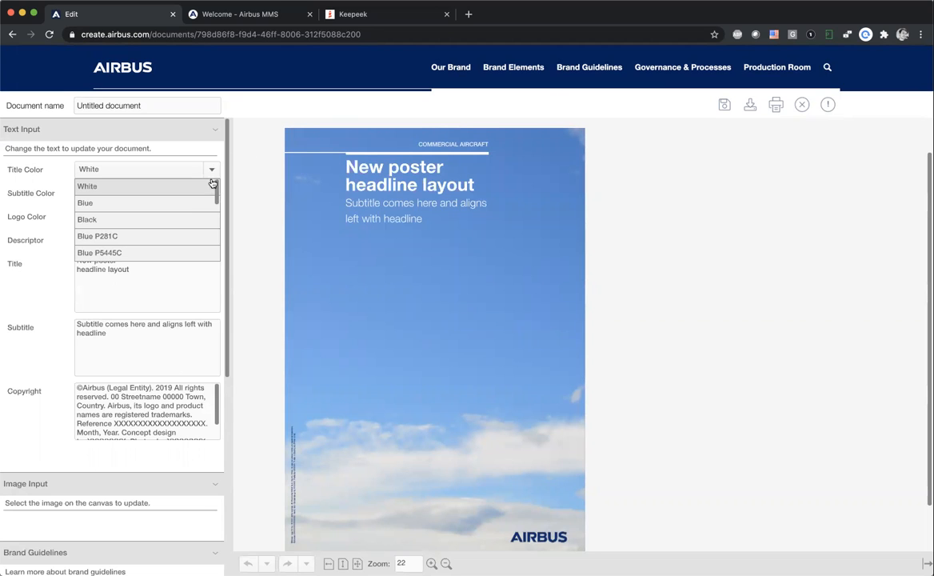
{"action": "left_click", "coordinate": [145, 203]}
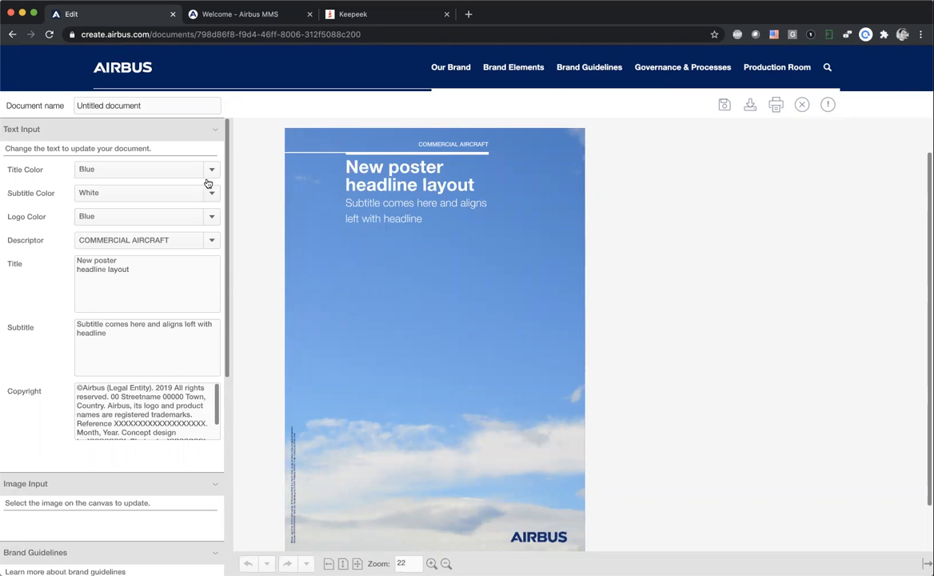
{"action": "left_click", "coordinate": [208, 171]}
{"action": "left_click", "coordinate": [172, 185]}
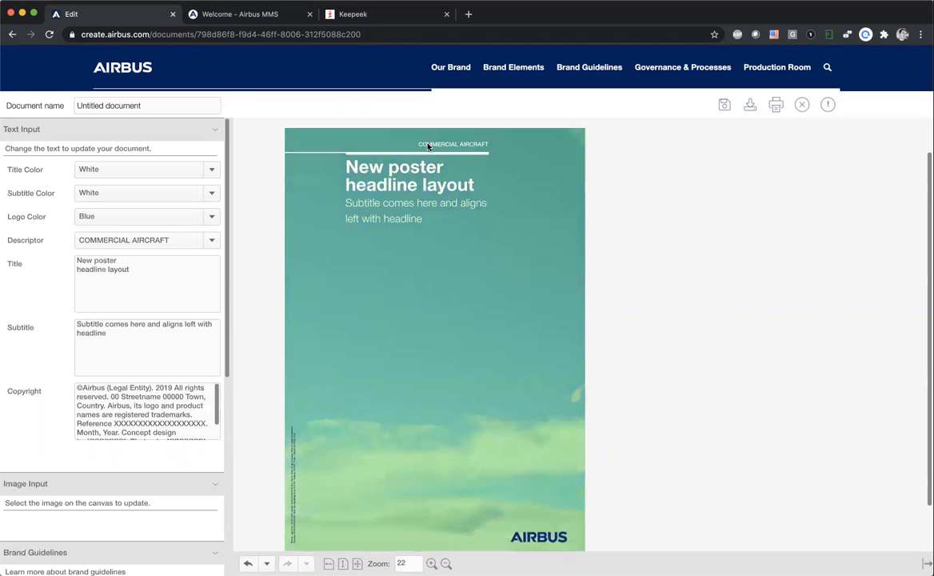
- Set the poster's descriptor to HELICOPTERS
{"action": "left_click", "coordinate": [211, 240]}
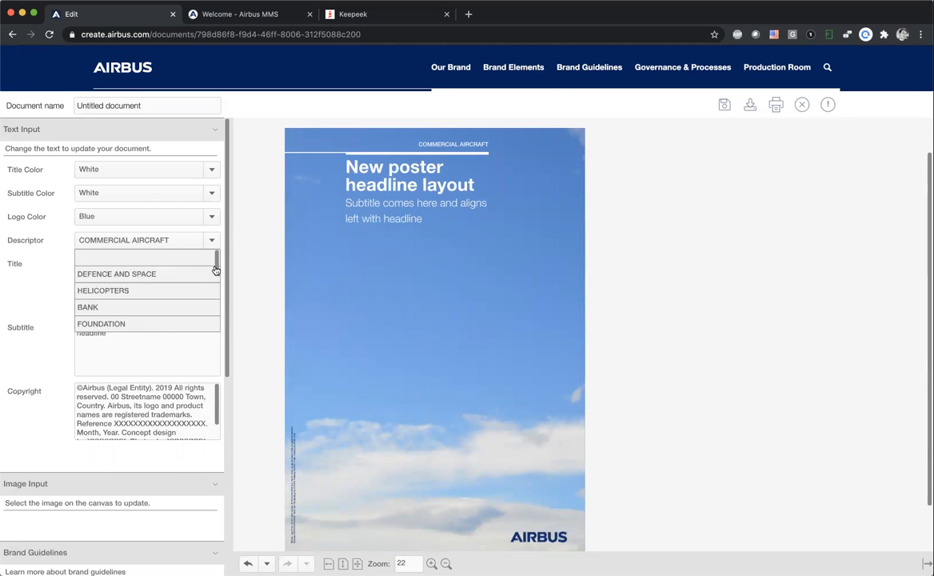
{"action": "scroll", "coordinate": [215, 270], "scroll_direction": "down", "scroll_amount": 1}
{"action": "left_click", "coordinate": [186, 274]}
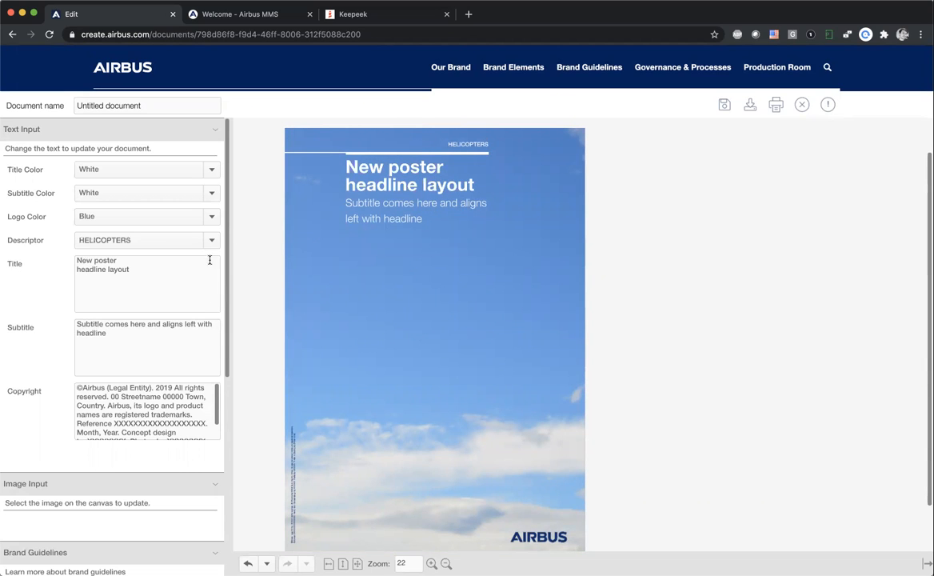
- Replace the poster's title with "My new Chili Design Poster" and select the artwork on the canvas
{"action": "left_click_drag", "start_coordinate": [140, 274], "coordinate": [22, 222]}
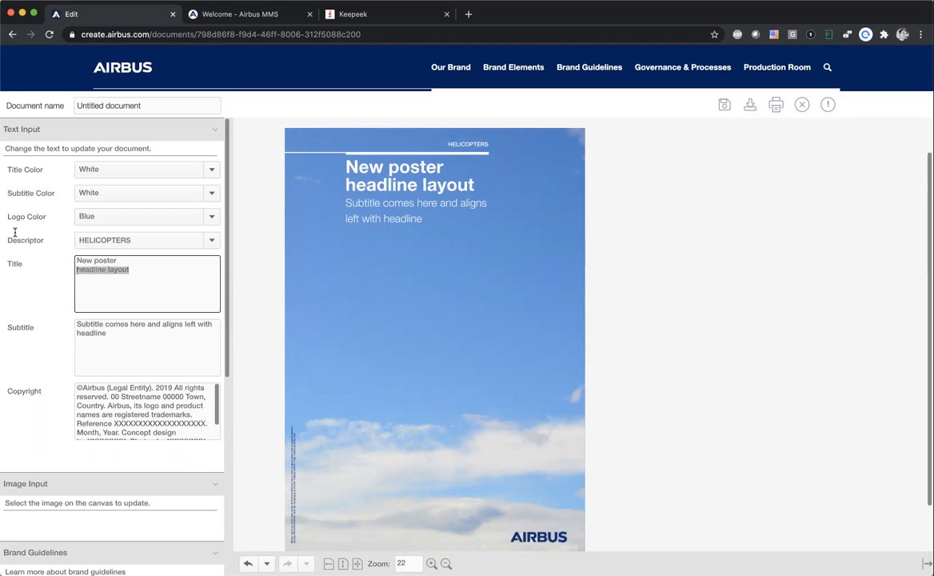
{"action": "type", "text": "My"}
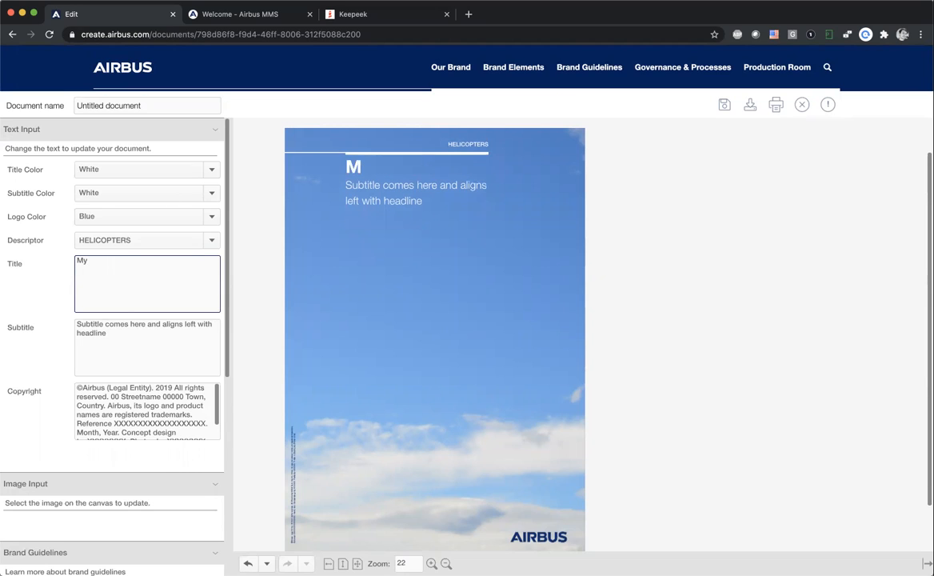
{"action": "type", "text": " new Chili Design Poster"}
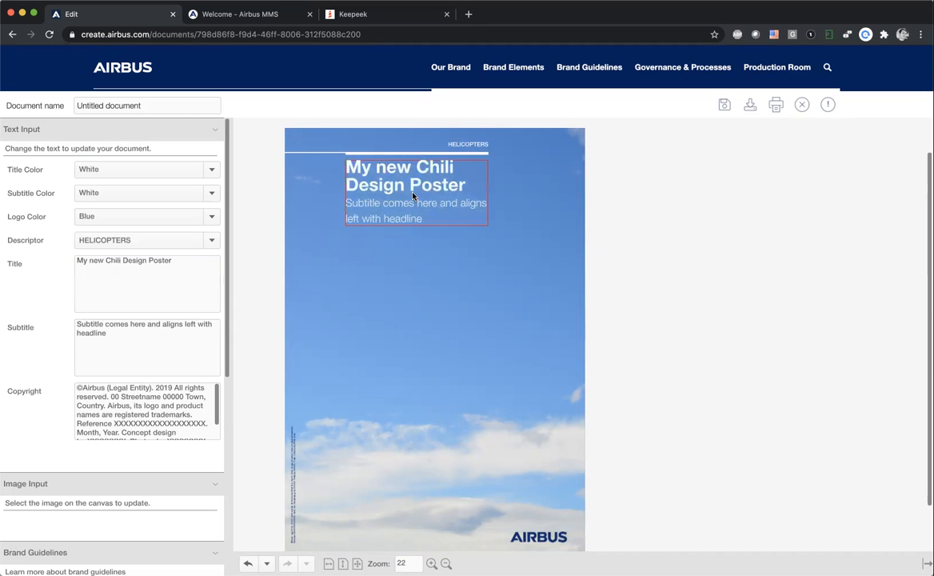
{"action": "left_click", "coordinate": [418, 190]}
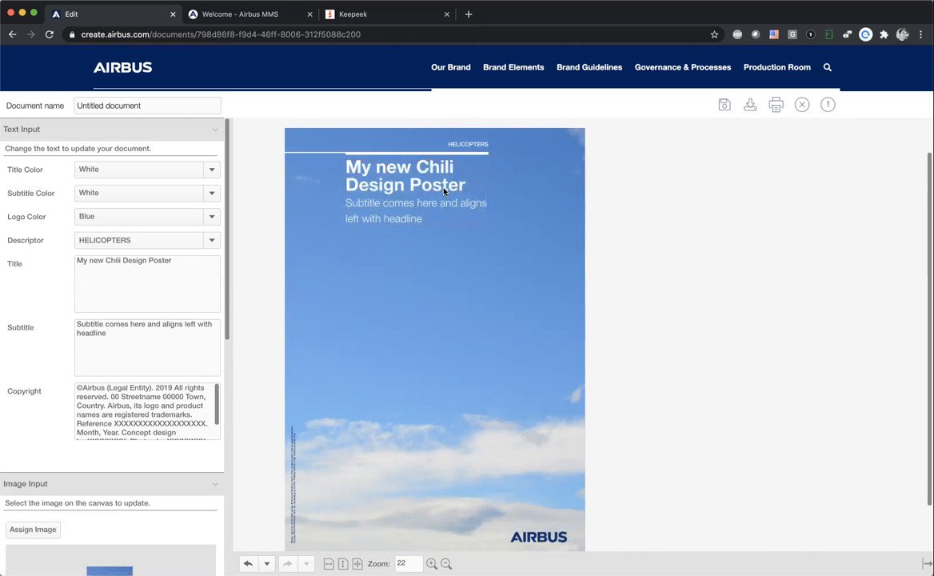
- Move the title block on the poster down and towards the artwork's left edge
{"action": "left_click", "coordinate": [434, 190]}
{"action": "left_click_drag", "start_coordinate": [423, 186], "coordinate": [353, 206]}
- Replace the poster's background with "136924-ENGINE CLOSE UP AT LE BOURGET.jpg" from the DAM and shift the photo slightly left within its frame
{"action": "left_click", "coordinate": [481, 318]}
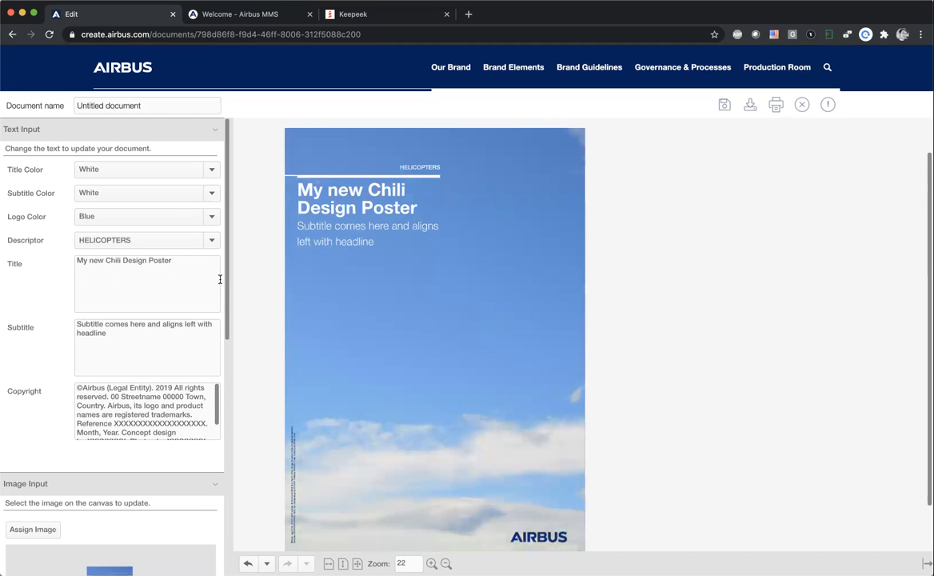
{"action": "left_click_drag", "start_coordinate": [228, 339], "coordinate": [228, 345]}
{"action": "left_click_drag", "start_coordinate": [227, 429], "coordinate": [225, 438]}
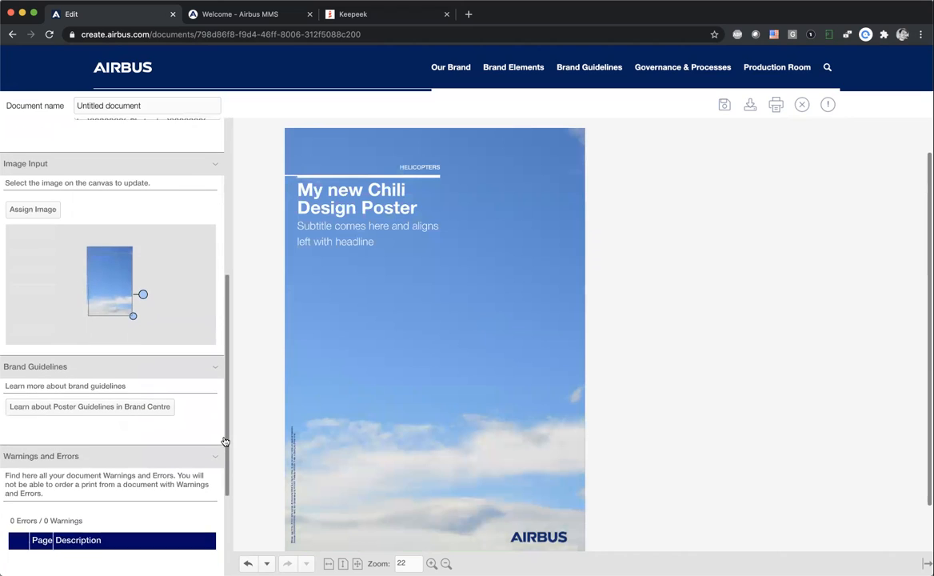
{"action": "left_click", "coordinate": [42, 204]}
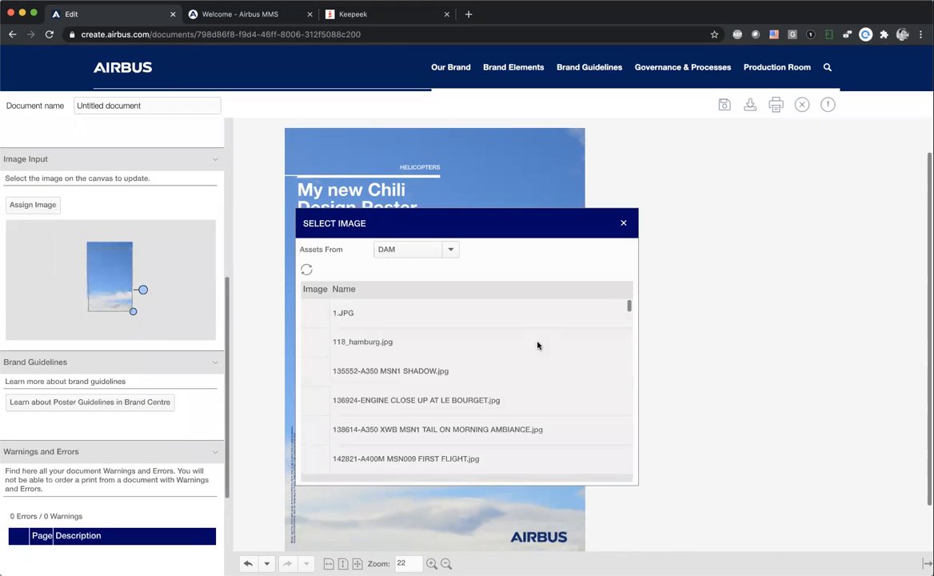
{"action": "left_click", "coordinate": [419, 402]}
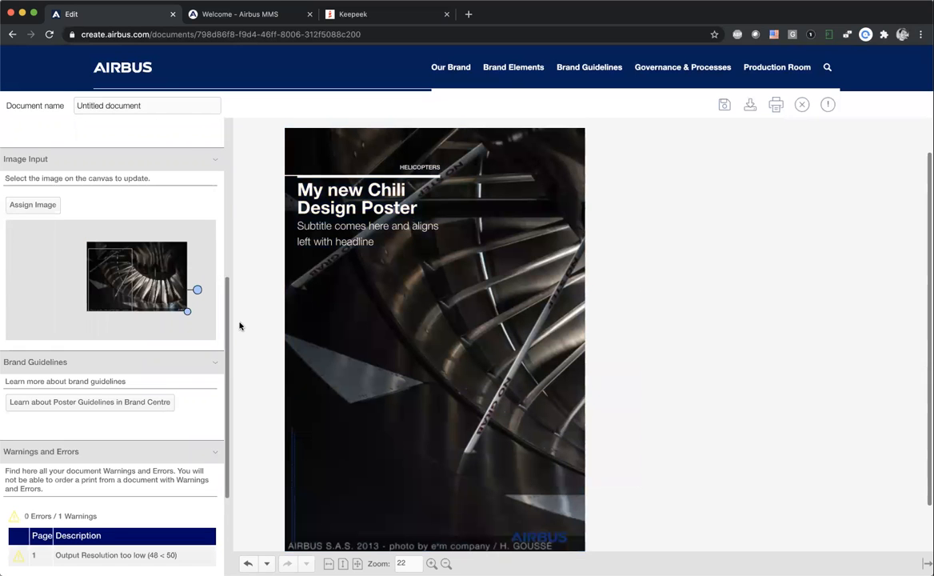
{"action": "mouse_move", "coordinate": [156, 267]}
{"action": "left_mouse_down"}
{"action": "mouse_move", "coordinate": [160, 298]}
{"action": "mouse_move", "coordinate": [146, 268]}
{"action": "left_mouse_up"}
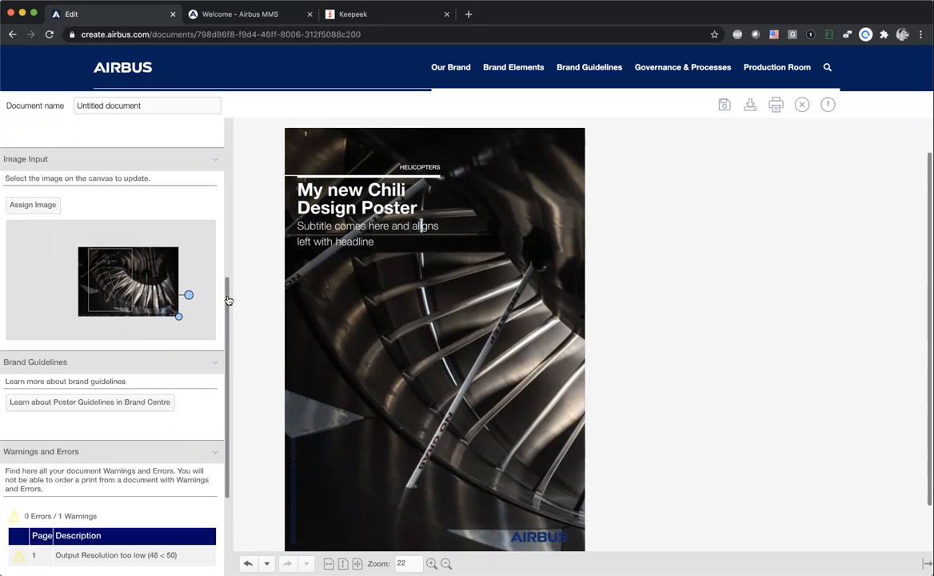
- Set the poster's logo color to White
{"action": "scroll", "coordinate": [206, 274], "scroll_direction": "up", "scroll_amount": 3}
{"action": "scroll", "coordinate": [228, 136], "scroll_direction": "up", "scroll_amount": 5}
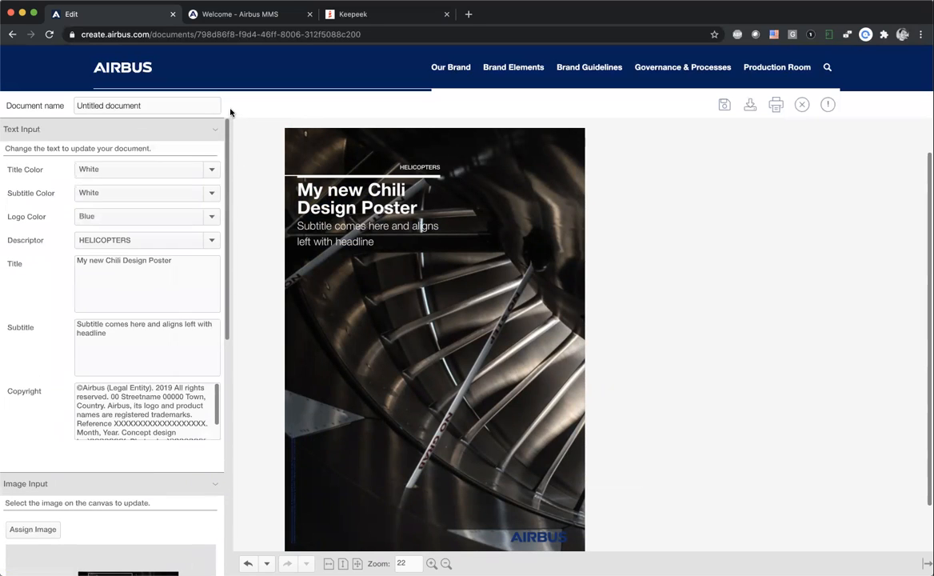
{"action": "left_click", "coordinate": [211, 217]}
{"action": "left_click", "coordinate": [179, 234]}
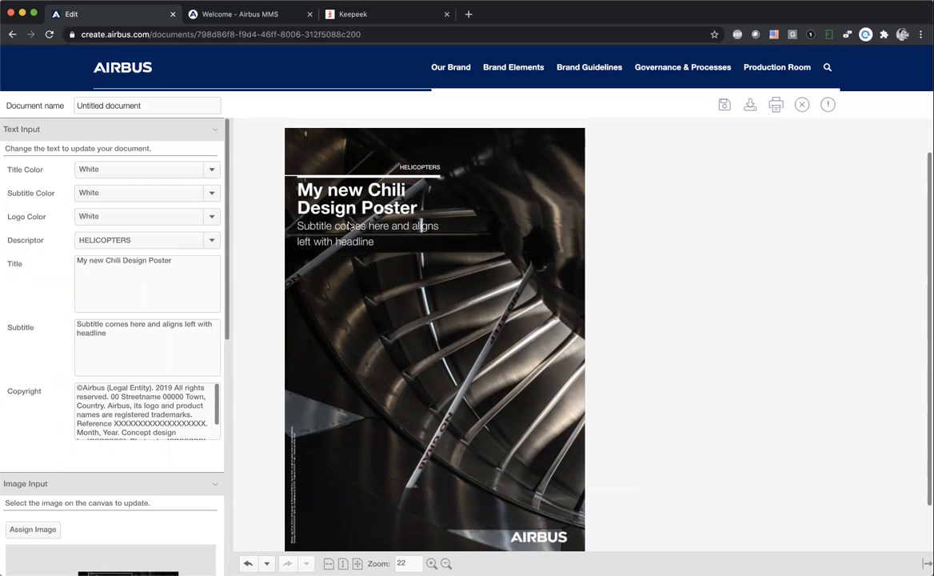
- Move the title block slightly right and up over the engine photo
{"action": "left_click", "coordinate": [318, 206]}
{"action": "left_click_drag", "start_coordinate": [318, 206], "coordinate": [336, 210]}
{"action": "left_click_drag", "start_coordinate": [421, 223], "coordinate": [421, 215]}
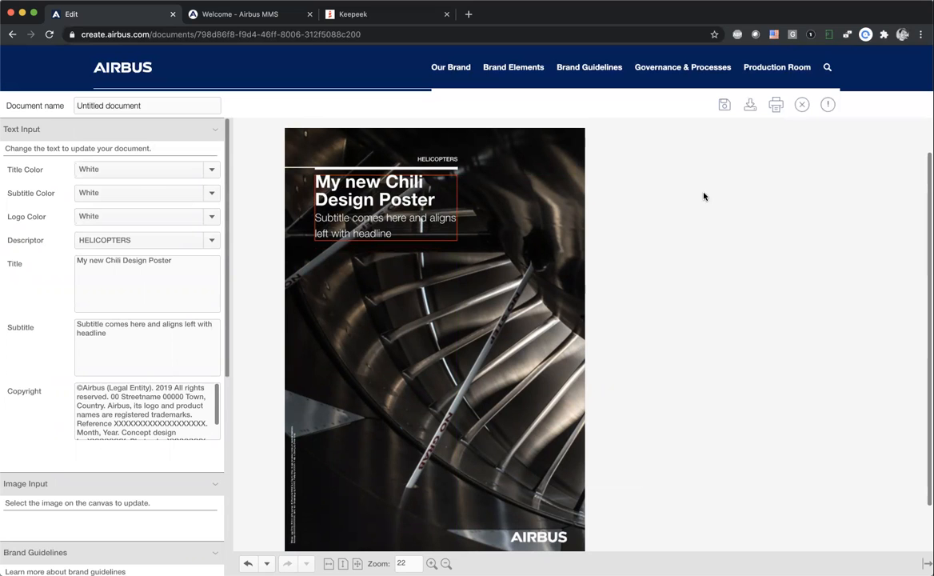
- Save the poster document and review its Warnings and Errors list
{"action": "left_click", "coordinate": [724, 106]}
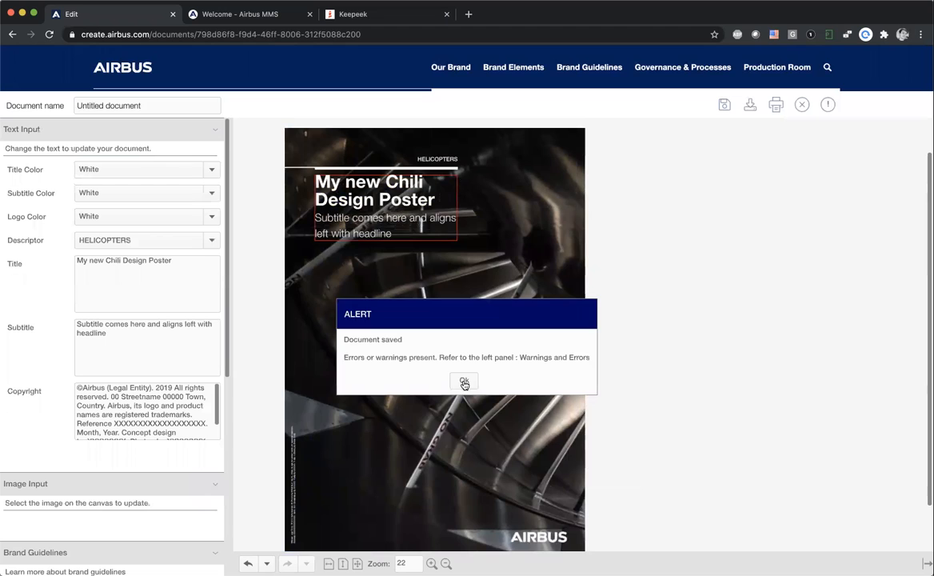
{"action": "left_click", "coordinate": [464, 380]}
{"action": "left_click_drag", "start_coordinate": [226, 333], "coordinate": [219, 517]}
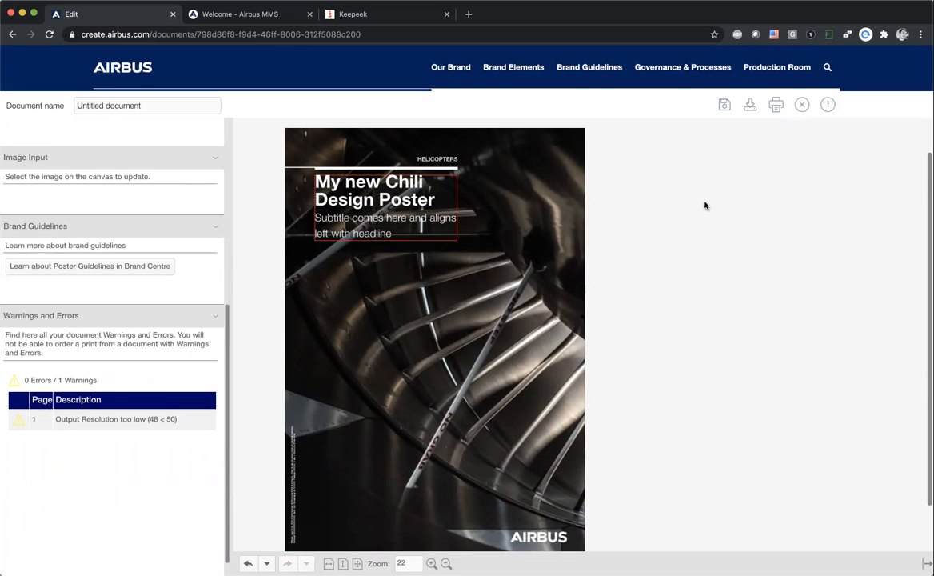
- Close the poster document, saving it under the name "My chili poster"
{"action": "left_click", "coordinate": [802, 105]}
{"action": "left_click", "coordinate": [458, 268]}
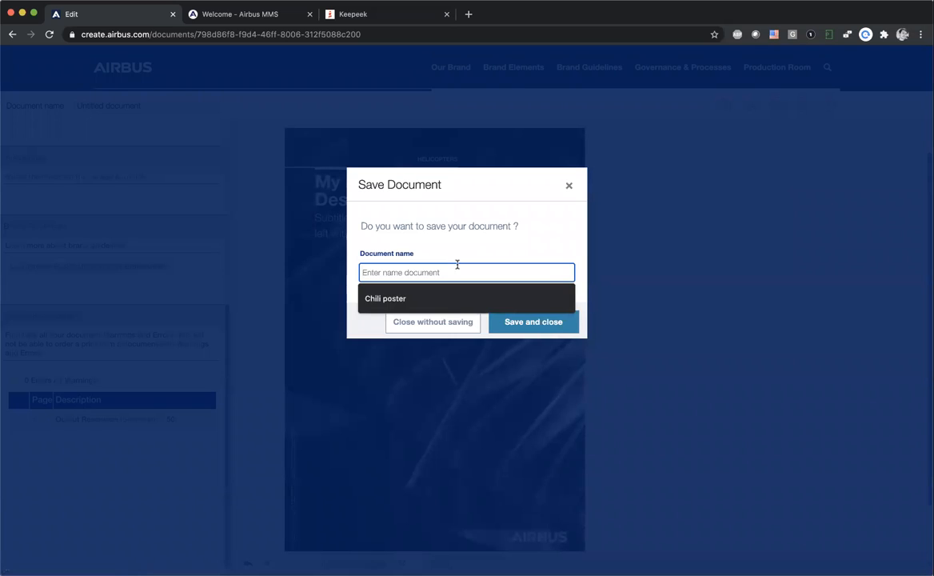
{"action": "type", "text": "My chili poster"}
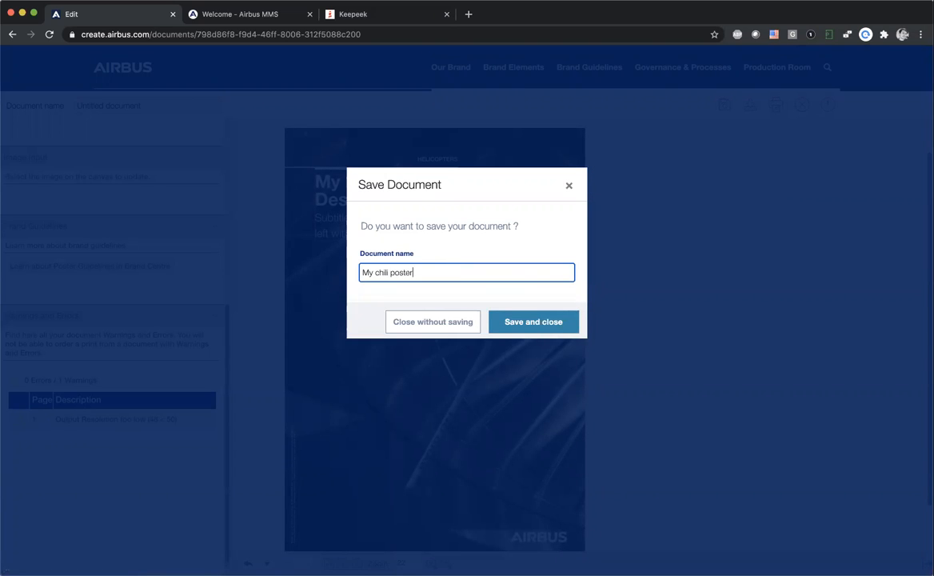
{"action": "left_click", "coordinate": [531, 322]}
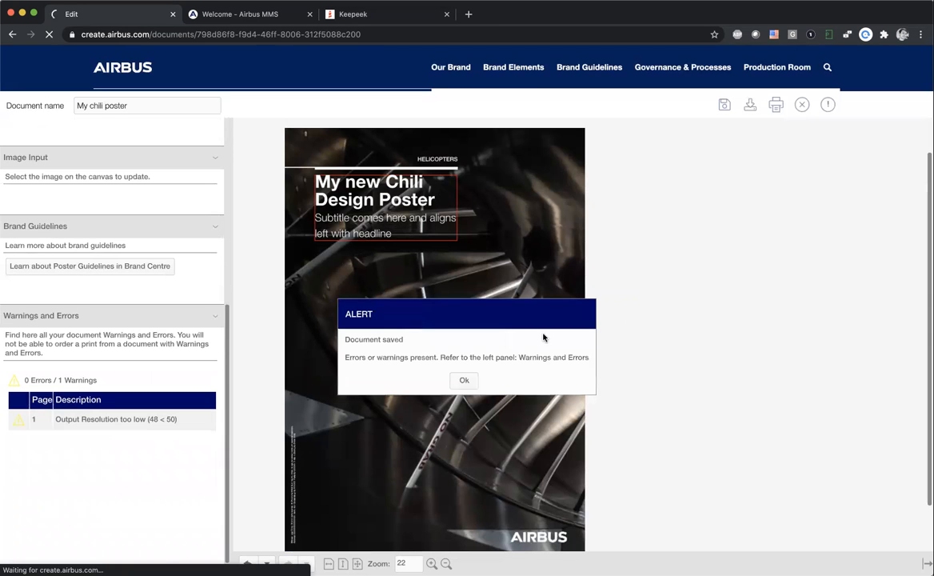
{"action": "left_click", "coordinate": [457, 379]}
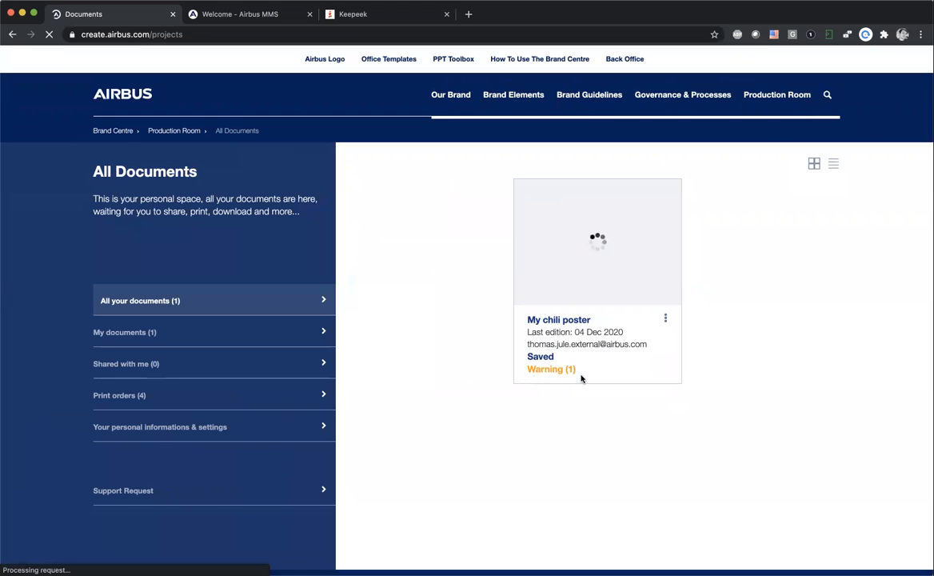
- Open the print order form for "My chili poster" and review its copies, delivery date, print centre and delivery fields
{"action": "left_click", "coordinate": [662, 320]}
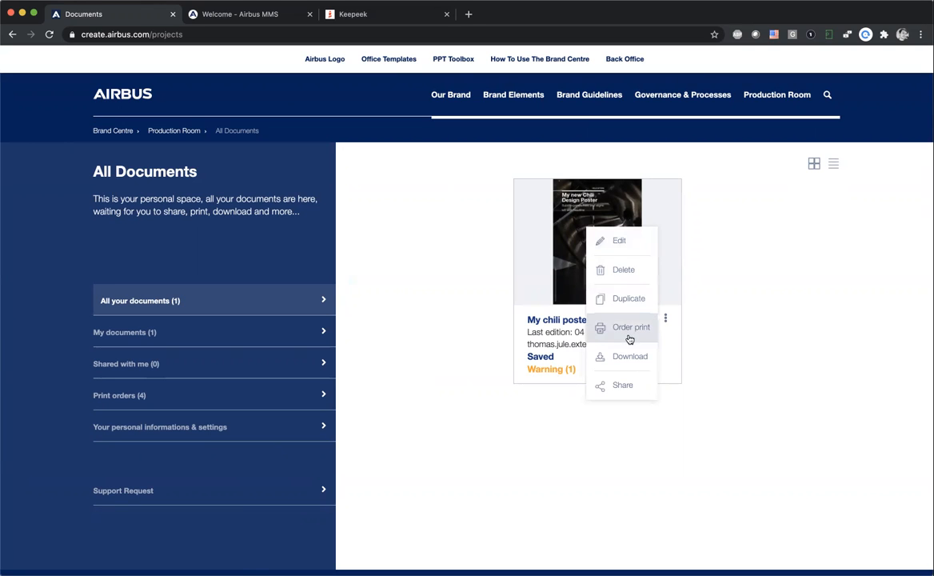
{"action": "left_click", "coordinate": [630, 334]}
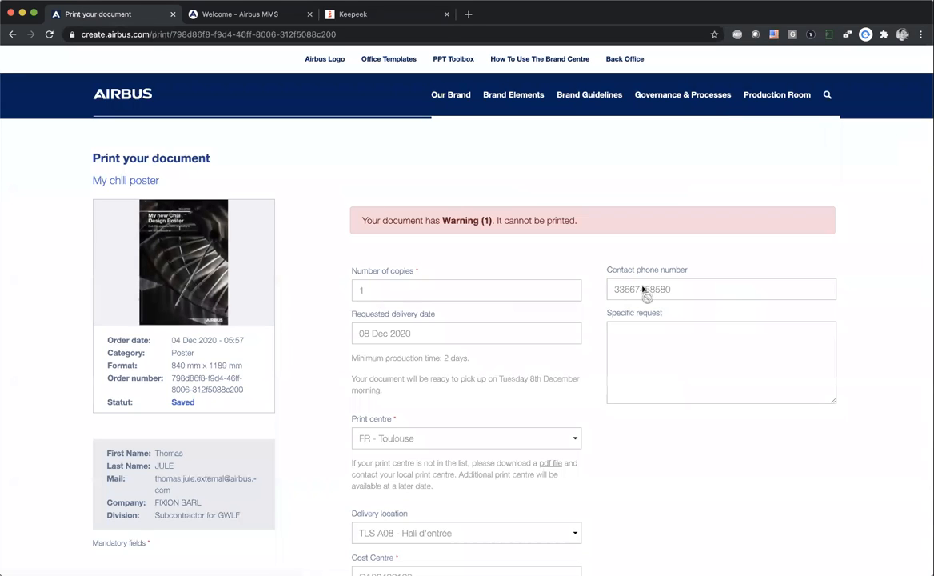
{"action": "scroll", "coordinate": [561, 285], "scroll_direction": "down", "scroll_amount": 1}
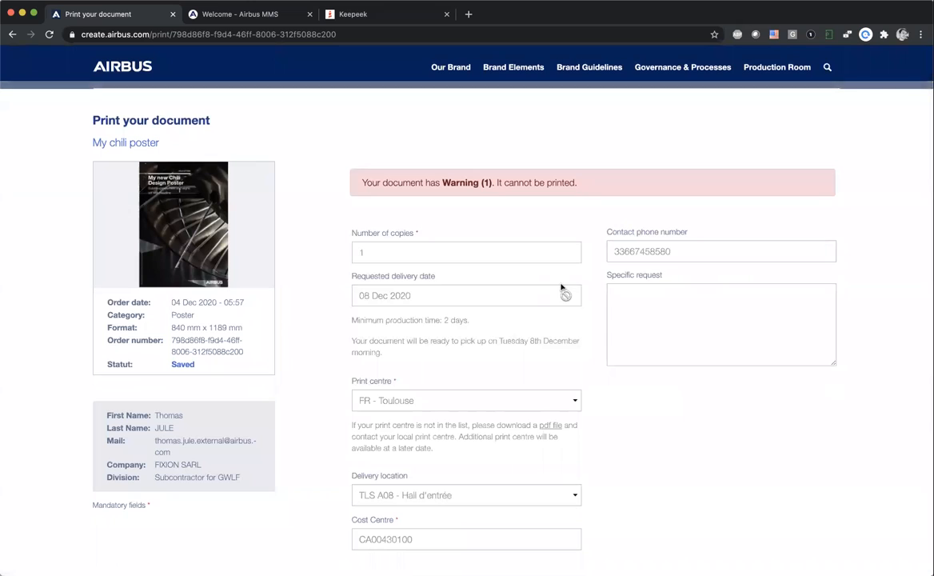
{"action": "scroll", "coordinate": [558, 281], "scroll_direction": "down", "scroll_amount": 1}
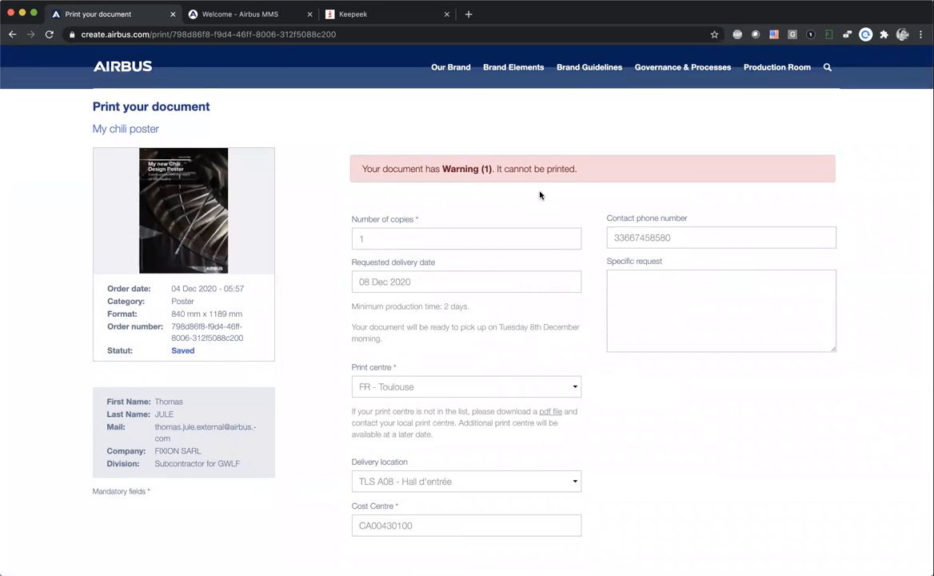
{"action": "scroll", "coordinate": [540, 195], "scroll_direction": "down", "scroll_amount": 1}
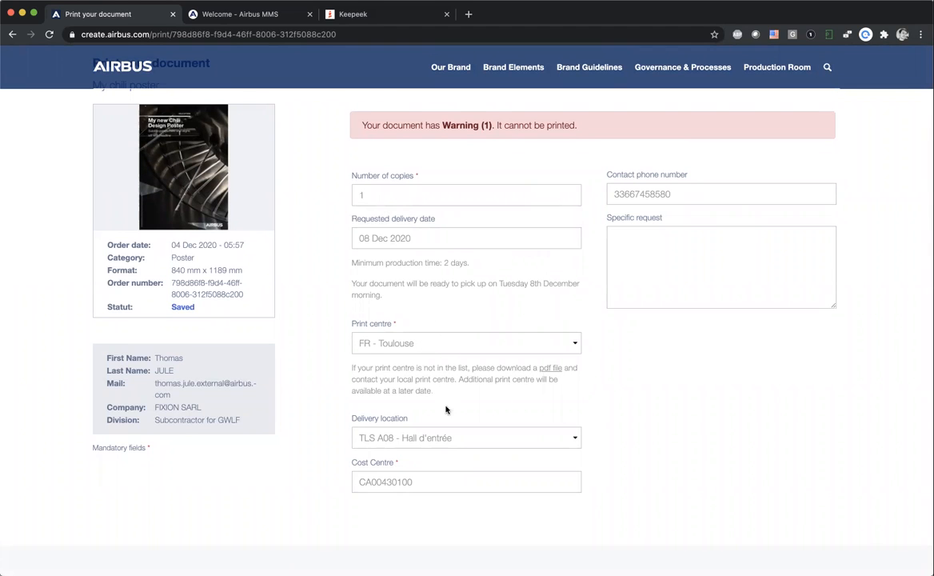
{"action": "scroll", "coordinate": [443, 408], "scroll_direction": "down", "scroll_amount": 1}
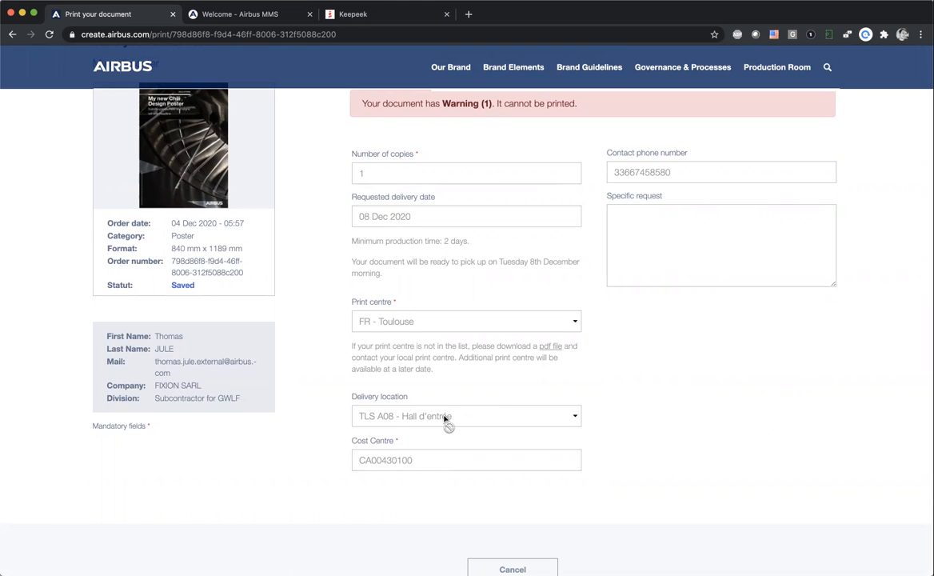
{"action": "scroll", "coordinate": [445, 419], "scroll_direction": "up", "scroll_amount": 3}
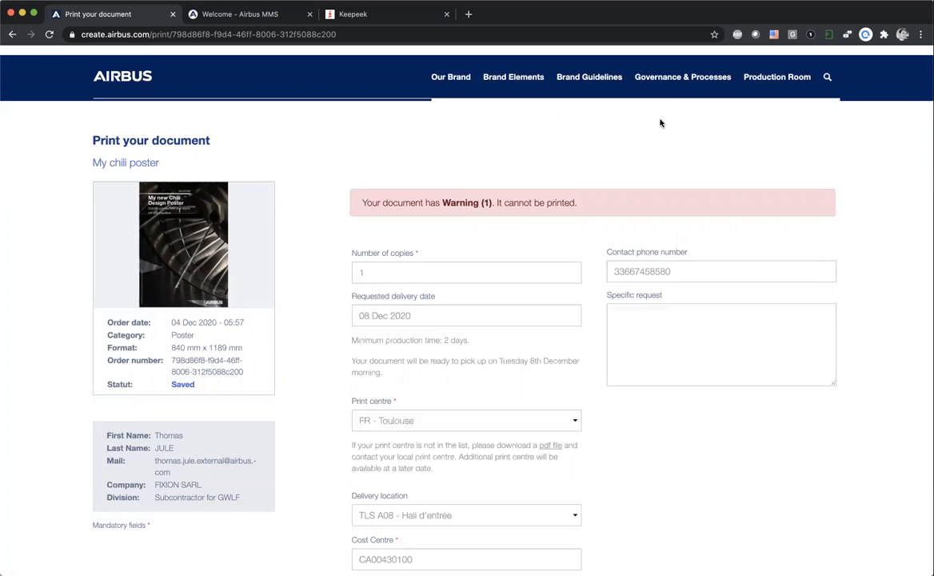
- Leave the print order form and return to the Production Room home page
{"action": "left_click", "coordinate": [770, 88]}
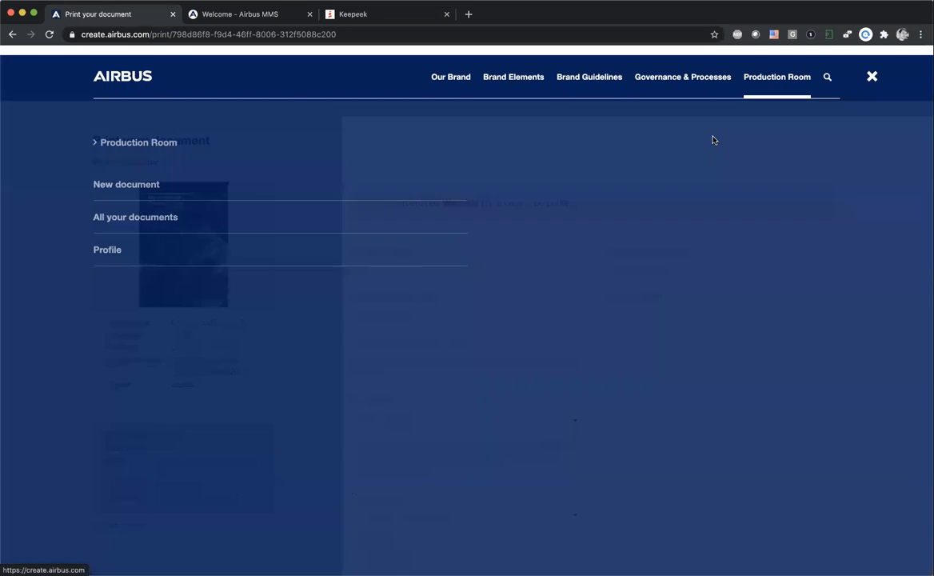
{"action": "left_click", "coordinate": [151, 146]}
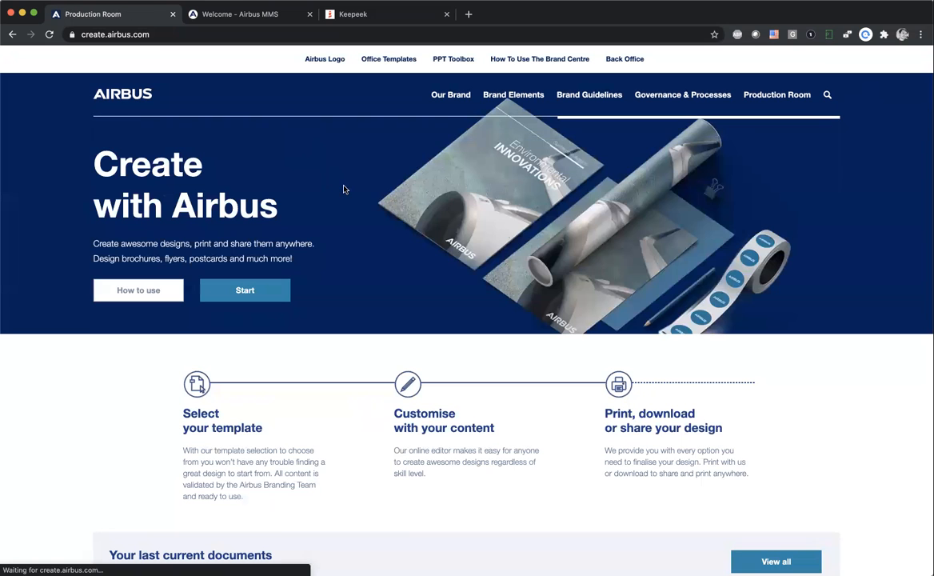
- Switch to the Airbus MMS site and start a Request for Work of type Project with Poster as the material
{"action": "left_click", "coordinate": [247, 15]}
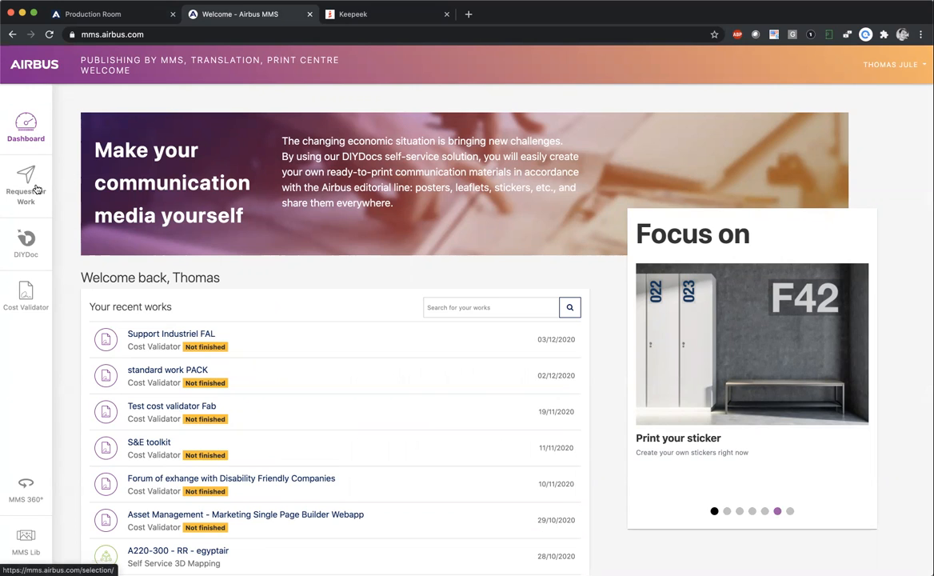
{"action": "left_click", "coordinate": [35, 189]}
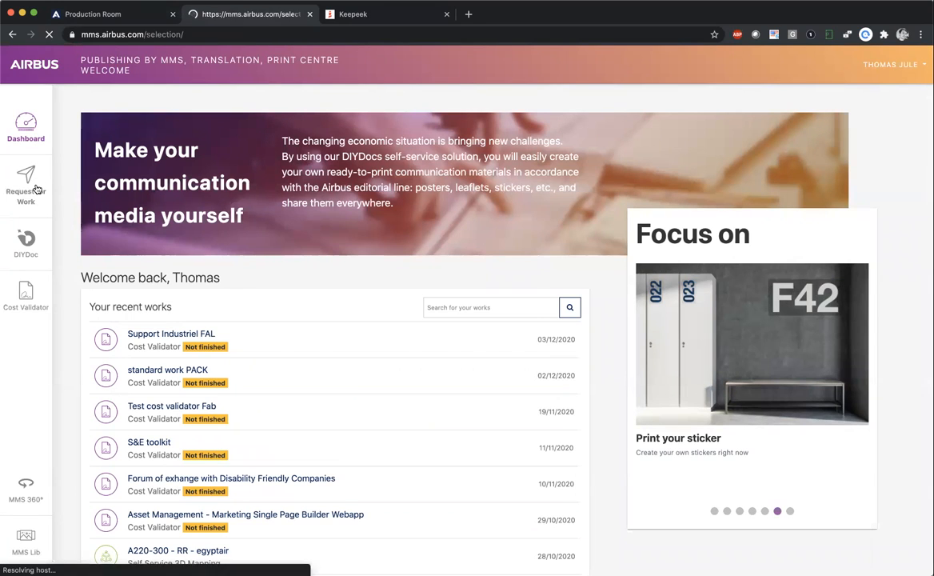
{"action": "left_click", "coordinate": [273, 179]}
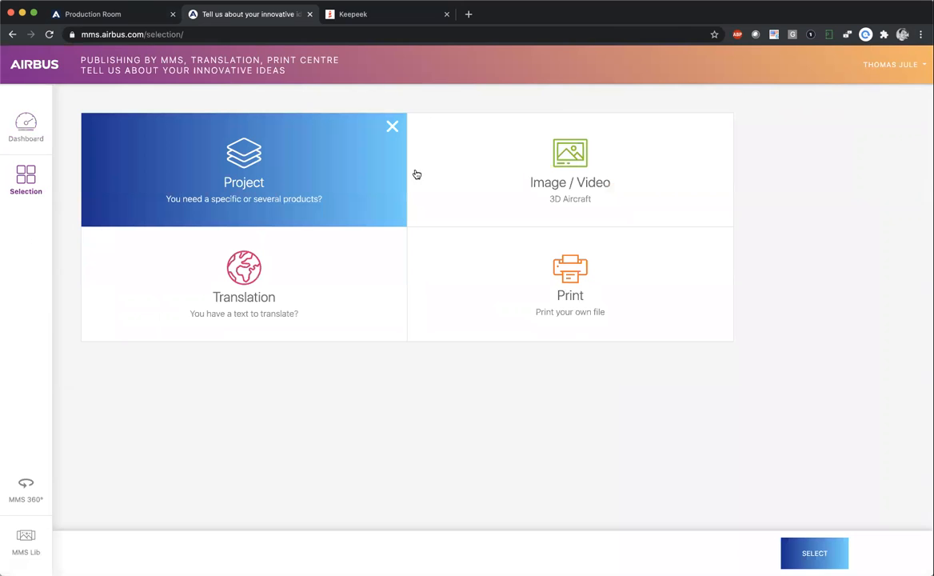
{"action": "left_click", "coordinate": [814, 553]}
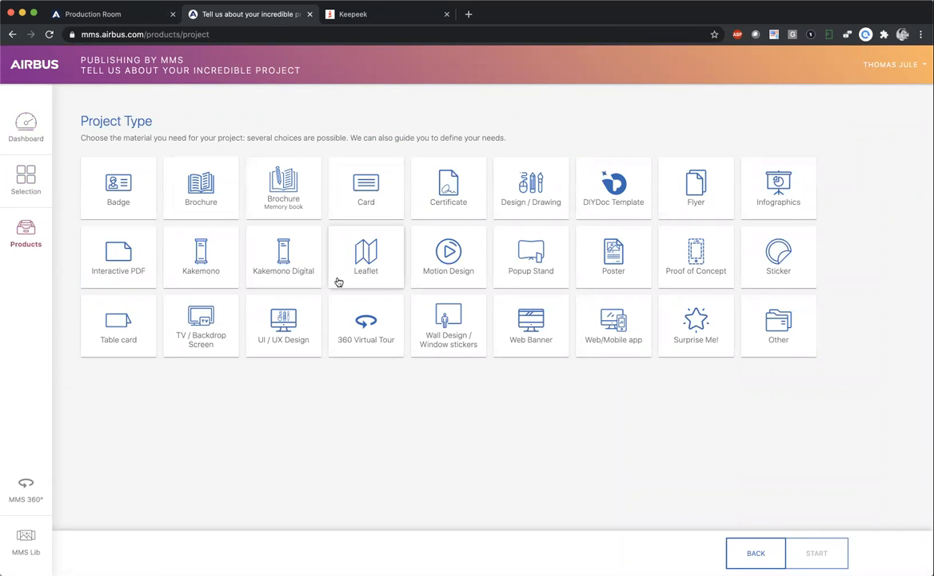
{"action": "left_click", "coordinate": [614, 262]}
{"action": "left_click", "coordinate": [828, 553]}
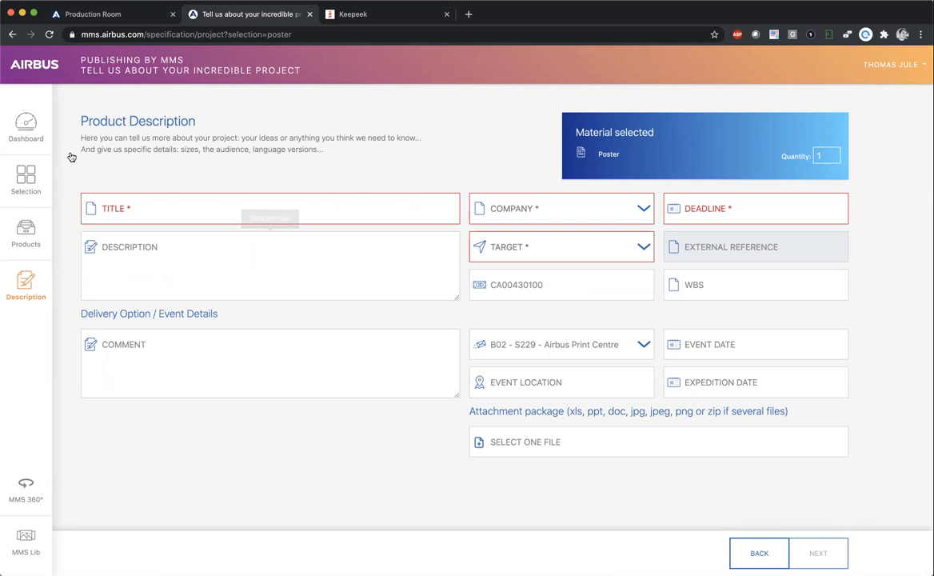
- Leave the work request for the dashboard and start a new design in DIYDoc
{"action": "left_click", "coordinate": [23, 130]}
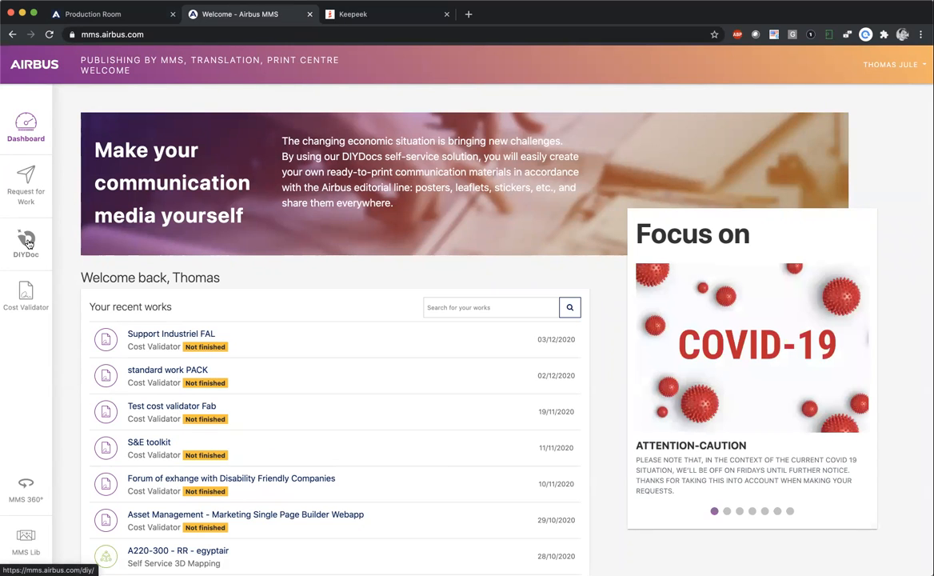
{"action": "left_click", "coordinate": [27, 242]}
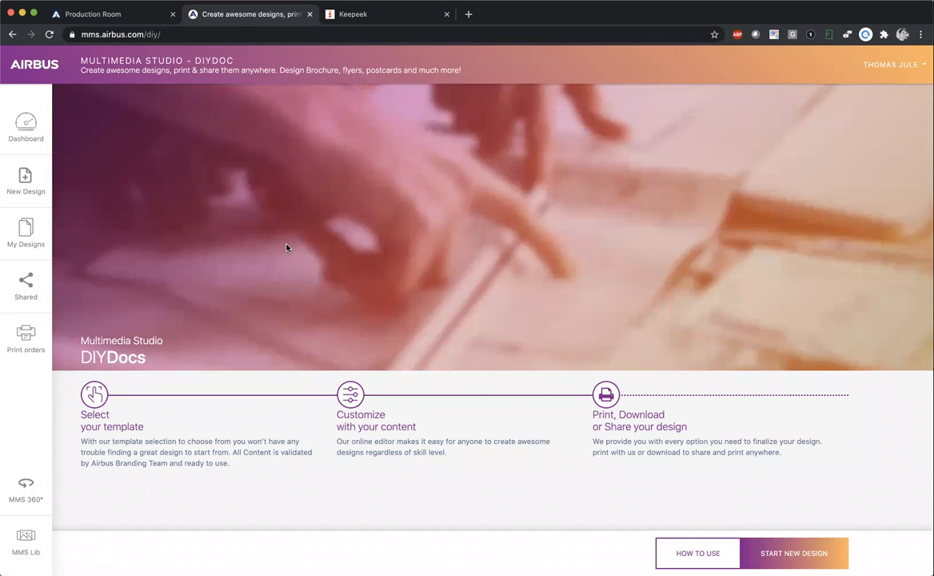
{"action": "left_click", "coordinate": [782, 552]}
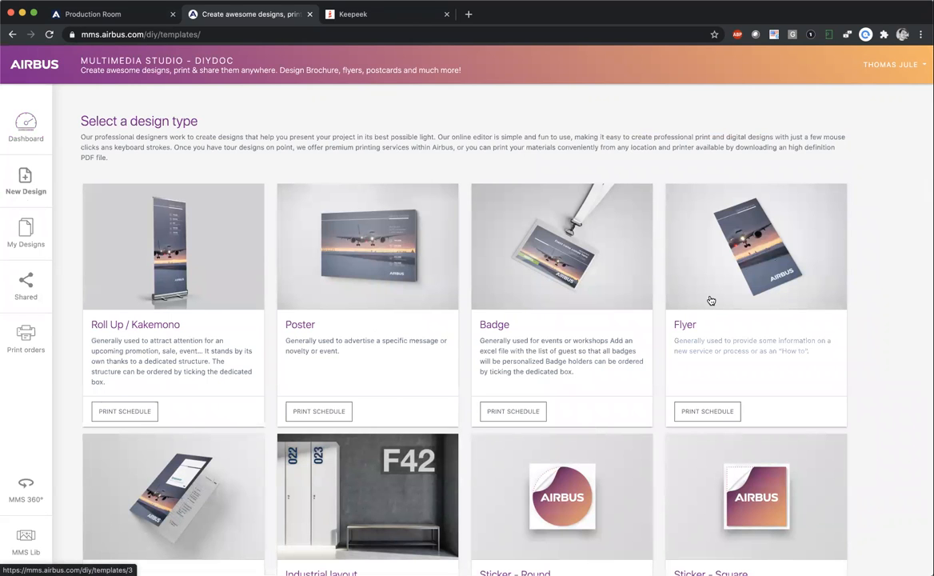
- Browse the available DIYDoc design types and show the print schedule for Catalog Covers
{"action": "scroll", "coordinate": [710, 300], "scroll_direction": "down", "scroll_amount": 5}
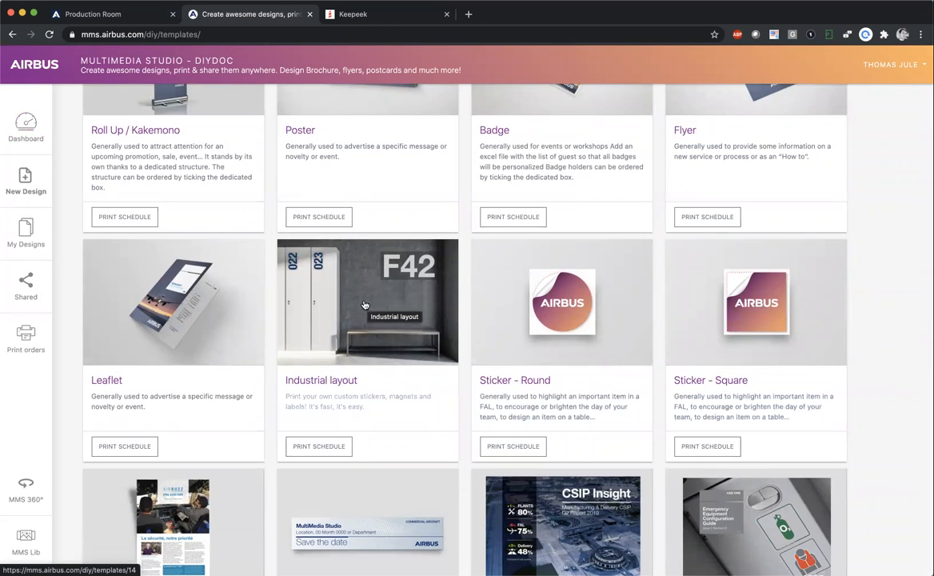
{"action": "scroll", "coordinate": [600, 316], "scroll_direction": "down", "scroll_amount": 3}
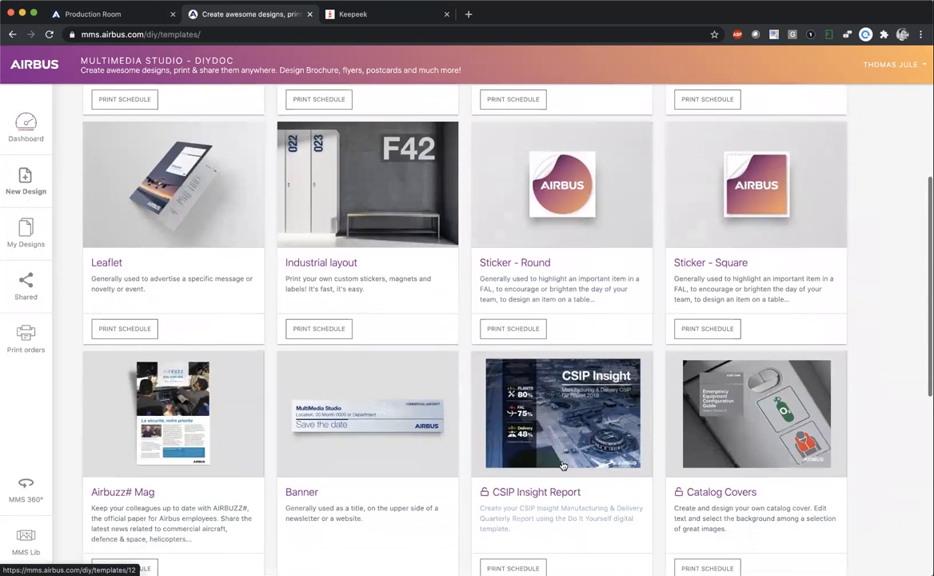
{"action": "scroll", "coordinate": [562, 466], "scroll_direction": "down", "scroll_amount": 3}
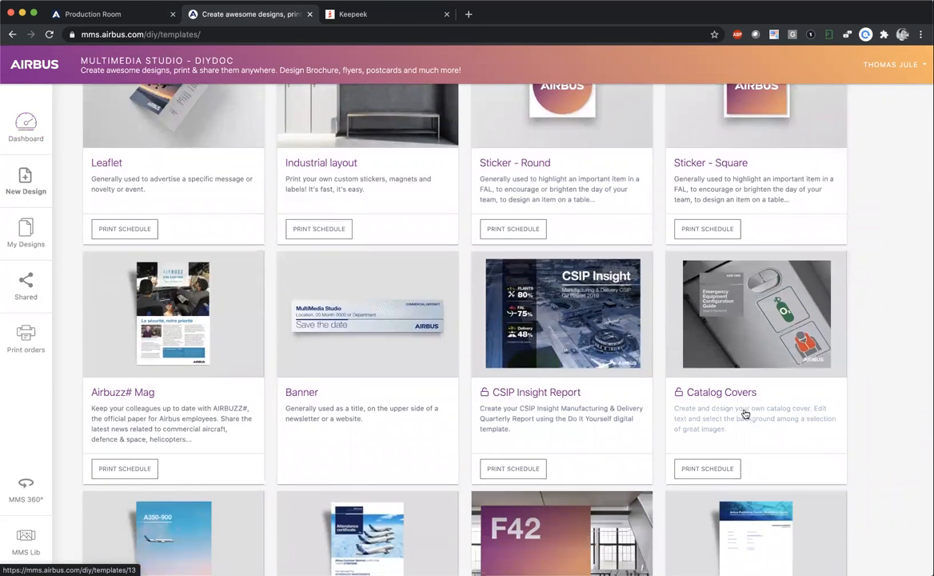
{"action": "scroll", "coordinate": [708, 412], "scroll_direction": "down", "scroll_amount": 2}
{"action": "left_click", "coordinate": [708, 412]}
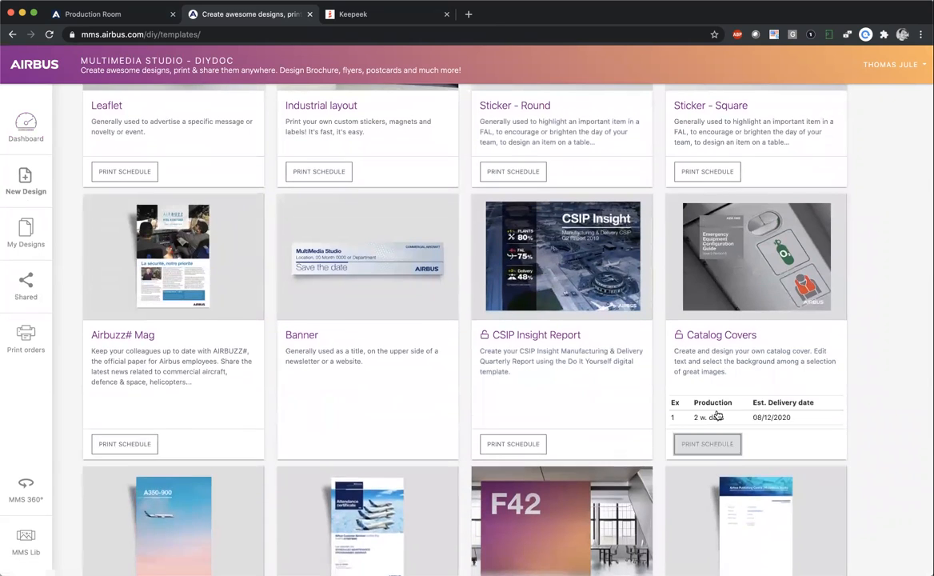
- Show the print schedule for CSIP Insight Report and start a Catalog Covers design with the Cover - Landscape template
{"action": "scroll", "coordinate": [708, 424], "scroll_direction": "down", "scroll_amount": 1}
{"action": "left_click", "coordinate": [512, 419]}
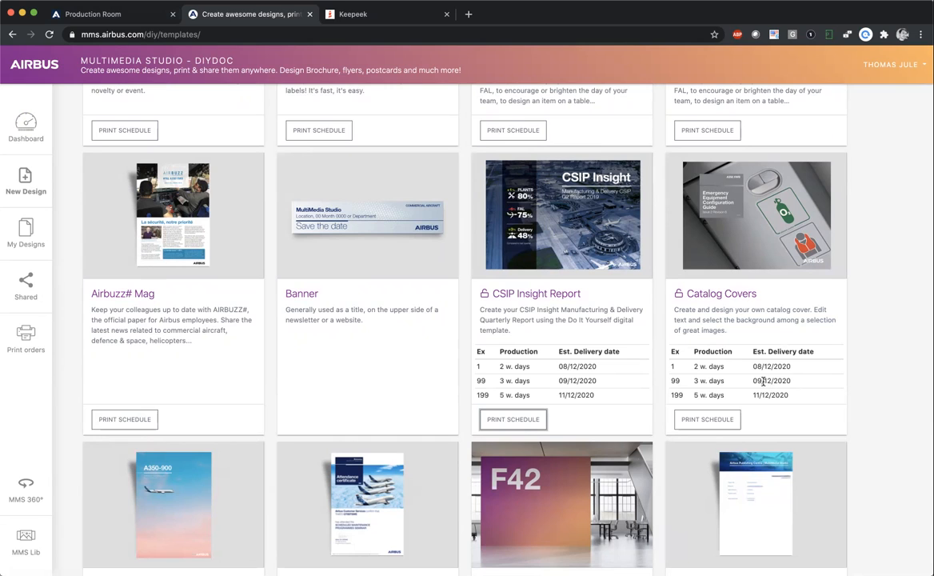
{"action": "left_click", "coordinate": [748, 215]}
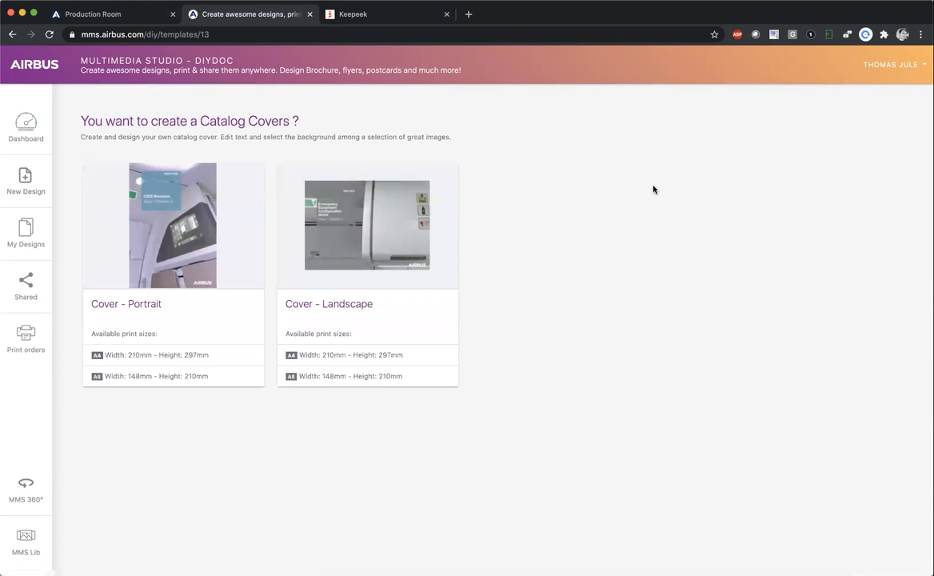
{"action": "left_click", "coordinate": [369, 241]}
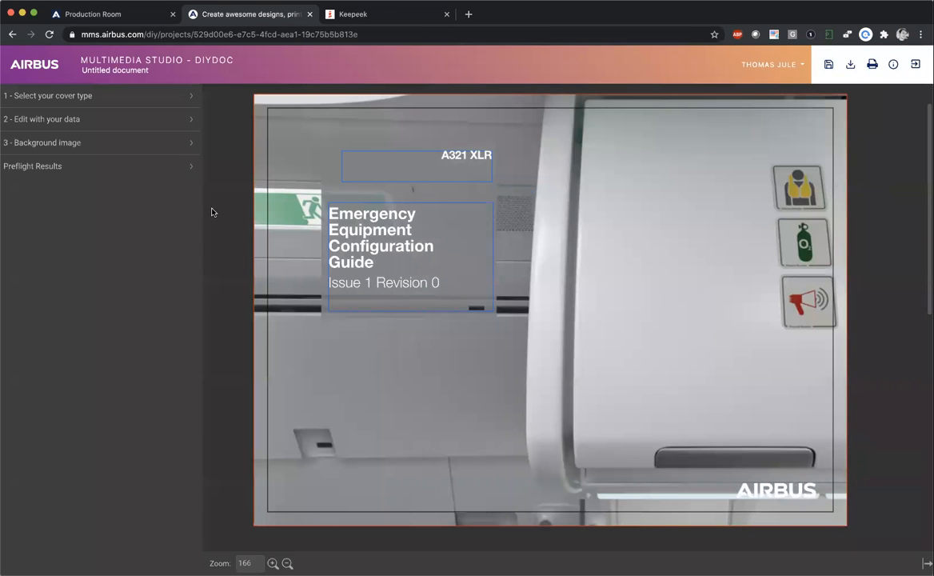
- Try the A320 SFE Galleys, Lavatory and Lavatory Equipment cover types, and choose the Cabin Configuration Guide
{"action": "left_click", "coordinate": [87, 96]}
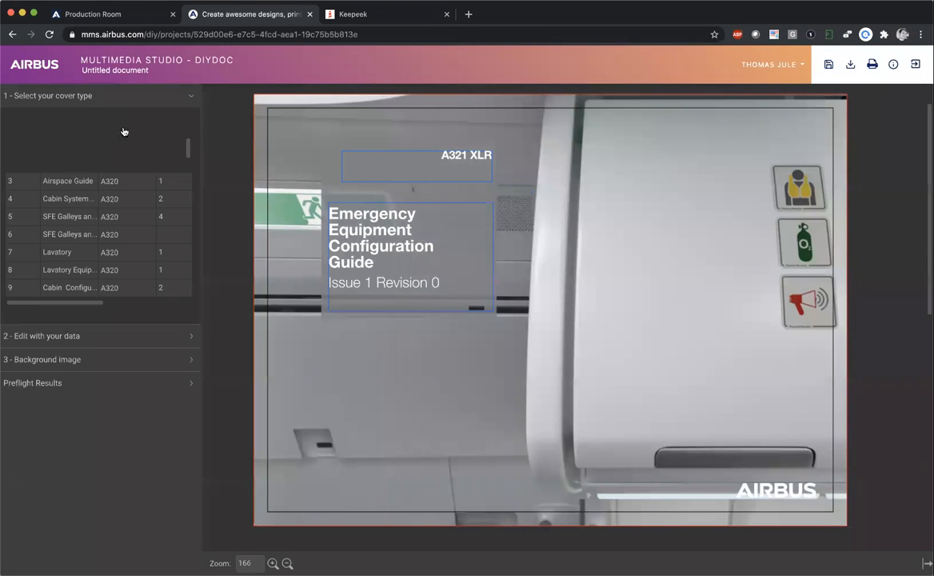
{"action": "left_click", "coordinate": [59, 217]}
{"action": "left_click", "coordinate": [70, 253]}
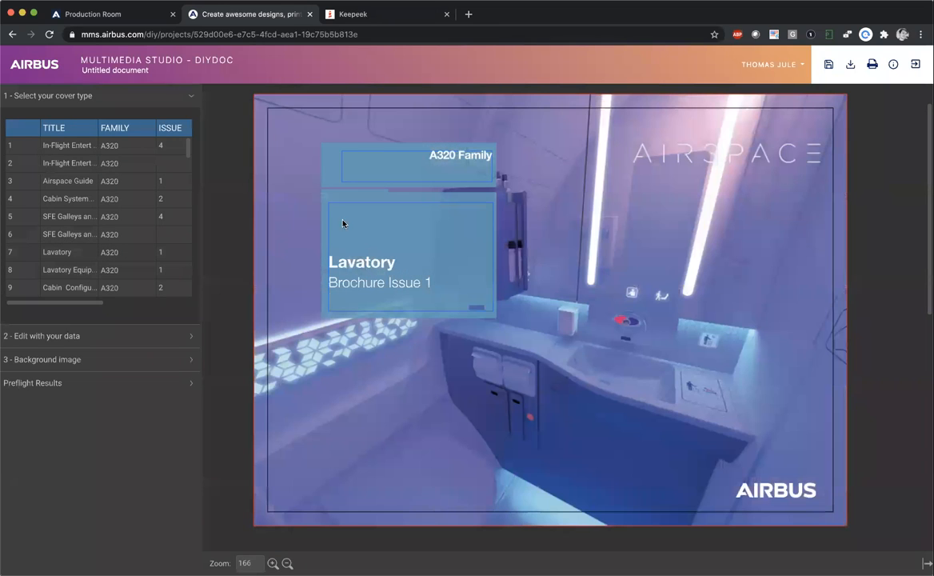
{"action": "left_click", "coordinate": [61, 270]}
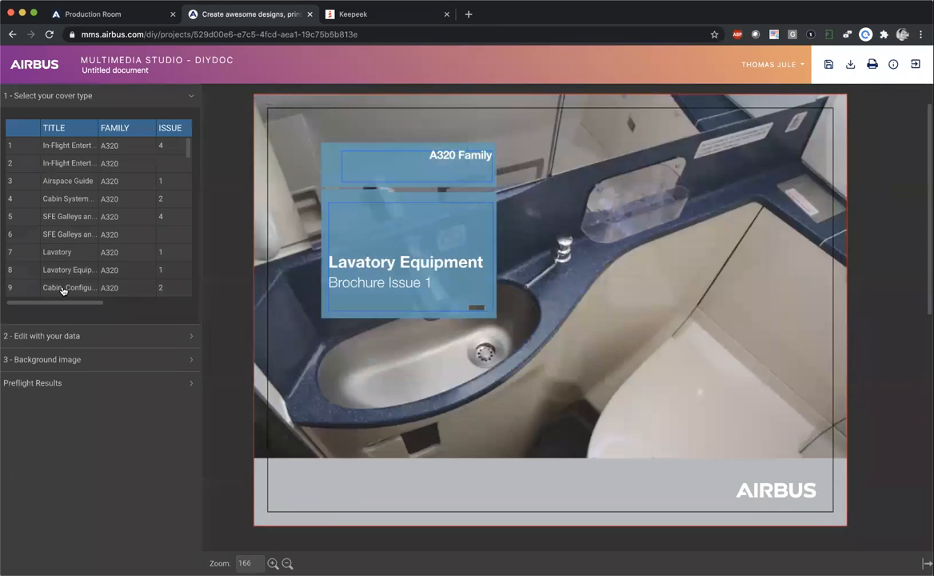
{"action": "left_click", "coordinate": [63, 288]}
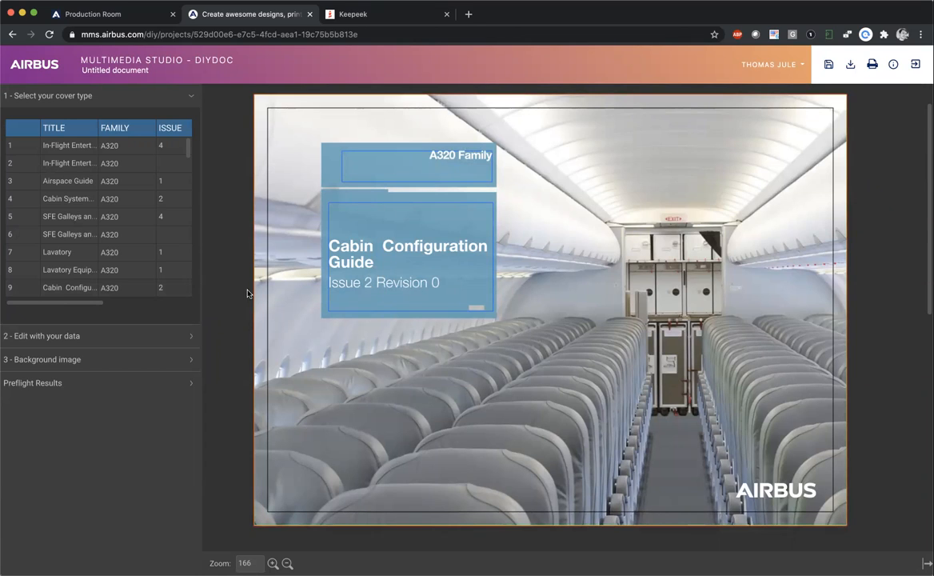
- Set the cover's issue number to 3 and stay in the editor
{"action": "left_click", "coordinate": [185, 336]}
{"action": "double_click", "coordinate": [93, 360]}
{"action": "type", "text": "3"}
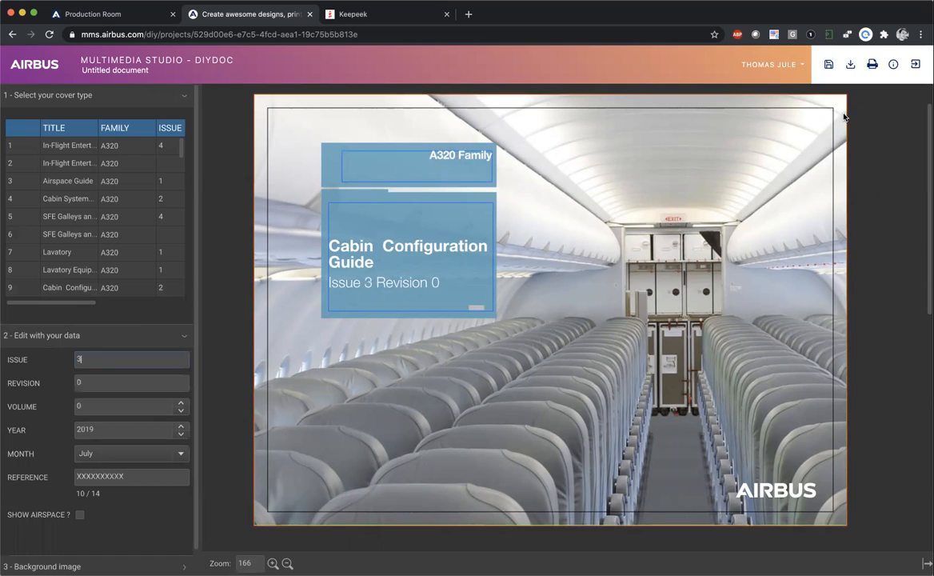
{"action": "left_click", "coordinate": [914, 64]}
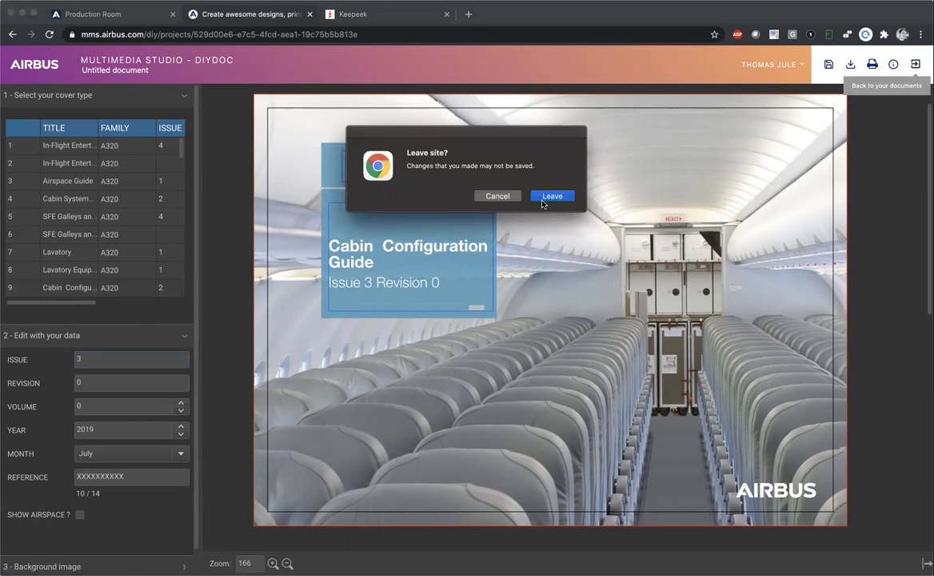
{"action": "left_click", "coordinate": [497, 196]}
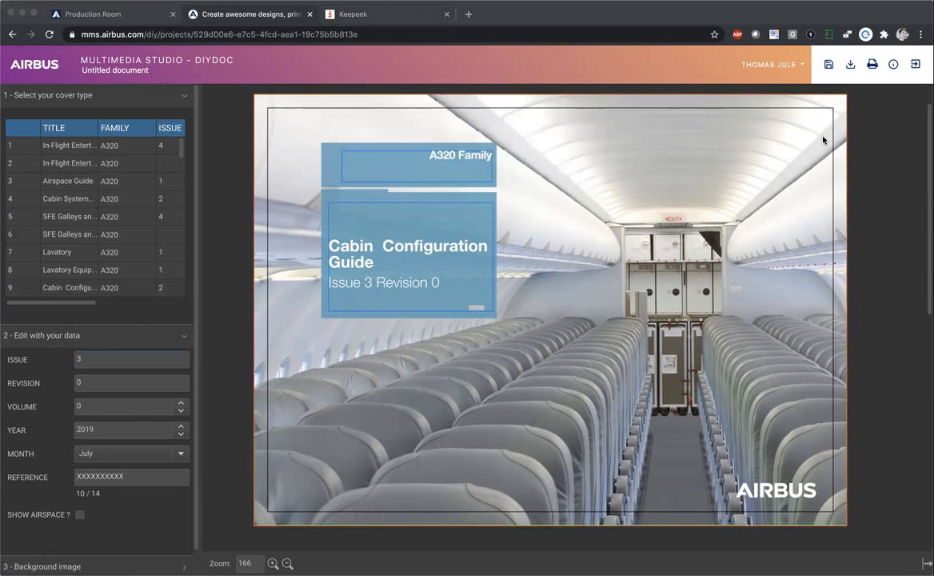
- Save the catalog cover document under the name "cover"
{"action": "left_click", "coordinate": [826, 64]}
{"action": "key", "text": "super+a"}
{"action": "type", "text": "cover"}
{"action": "left_click", "coordinate": [436, 380]}
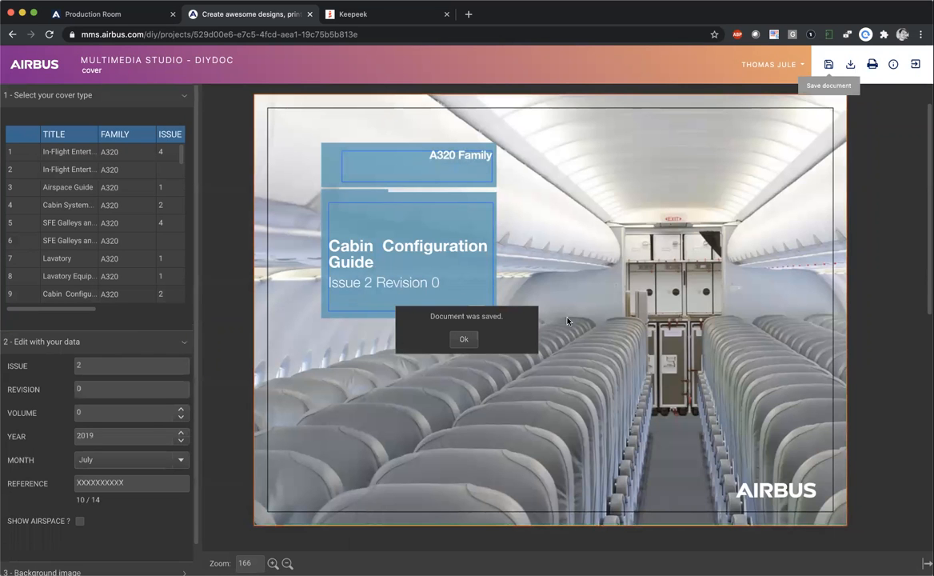
{"action": "left_click", "coordinate": [462, 339]}
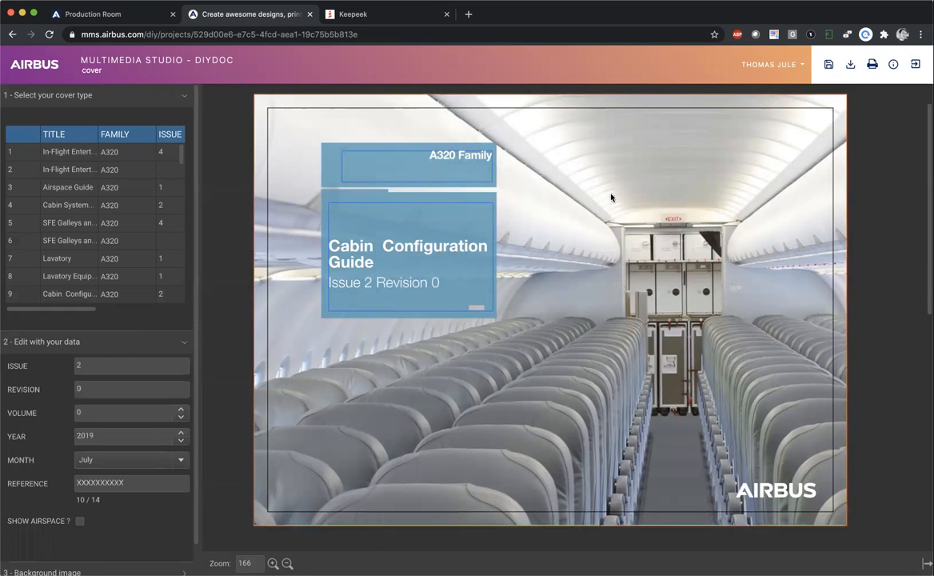
- Return to the saved designs and open the print order form for the "cover" design
{"action": "left_click", "coordinate": [915, 64]}
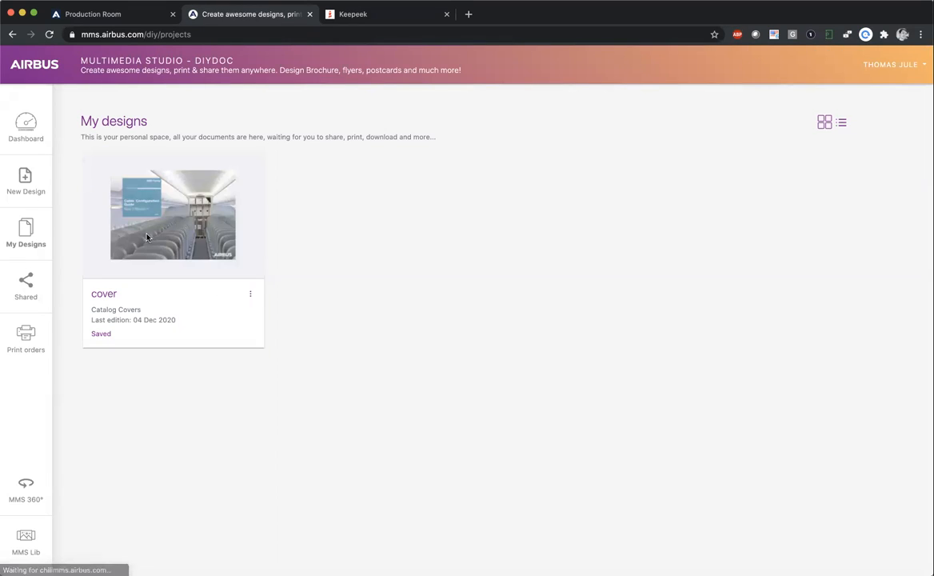
{"action": "left_click", "coordinate": [250, 294]}
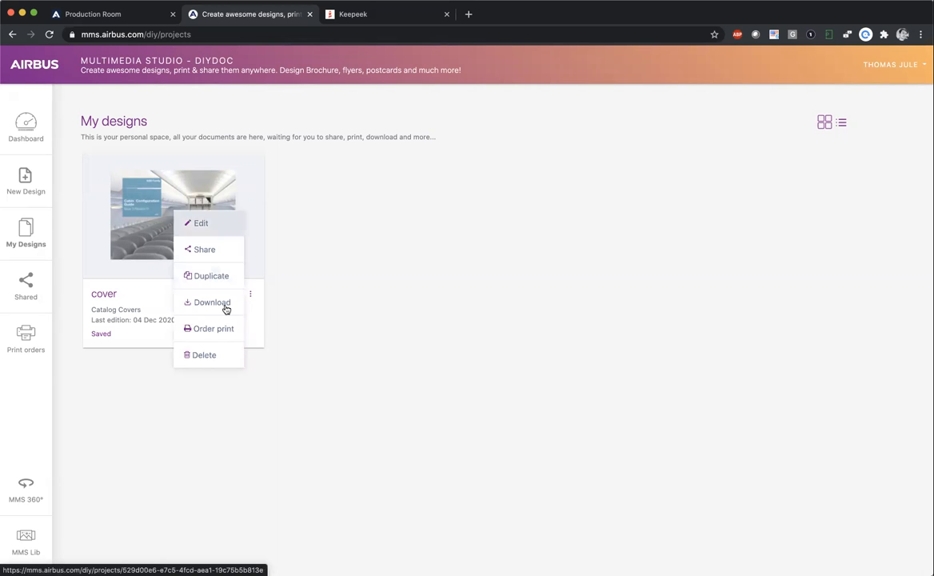
{"action": "left_click", "coordinate": [214, 328]}
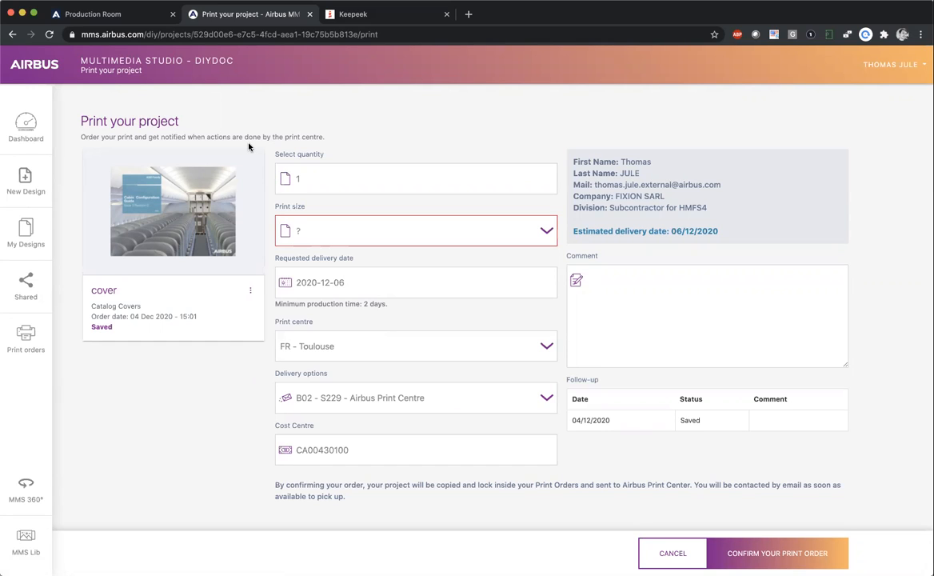
- Switch to the MMS Library in Keepeek and show the ACACUSAIR images in the classification plan, under Aircraft, Airlines, A
{"action": "left_click", "coordinate": [350, 11]}
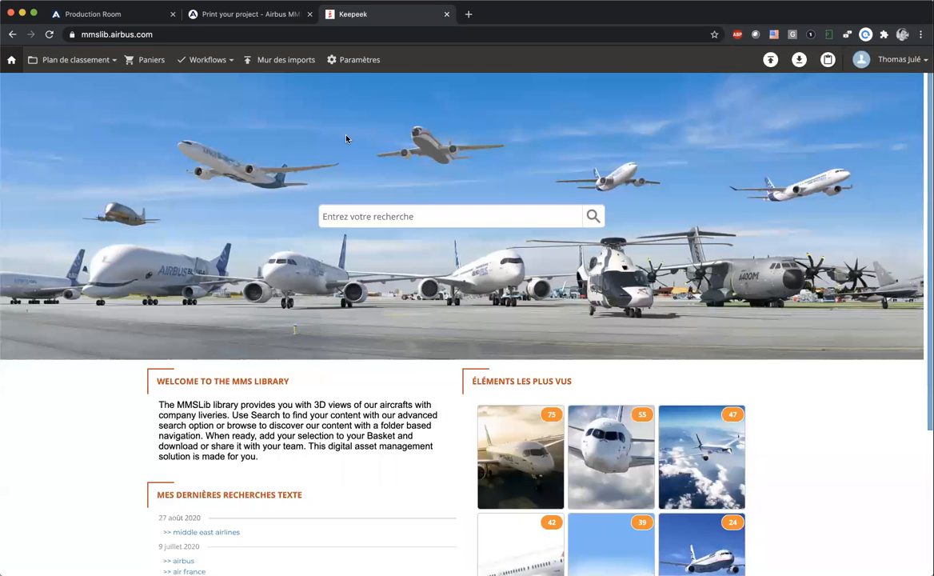
{"action": "left_click", "coordinate": [87, 63]}
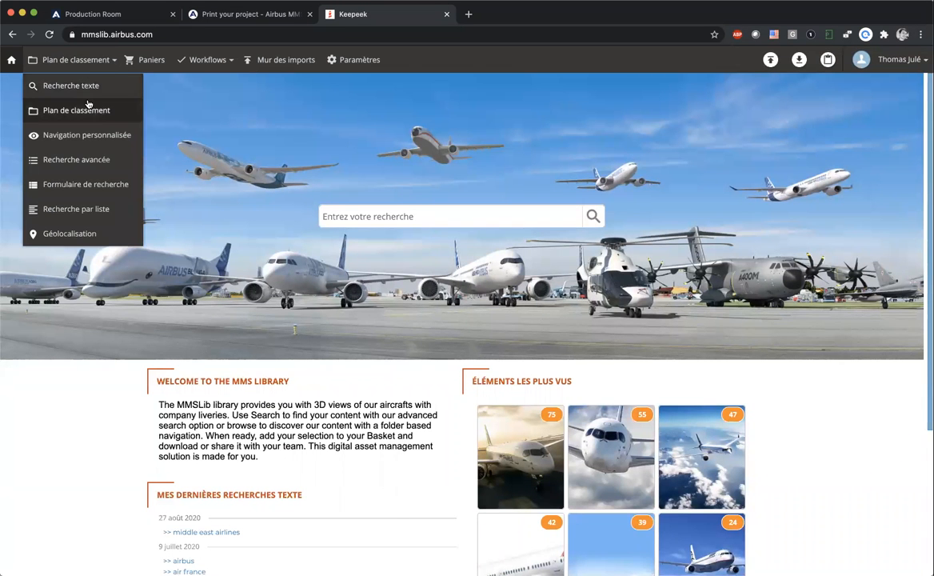
{"action": "left_click", "coordinate": [85, 111]}
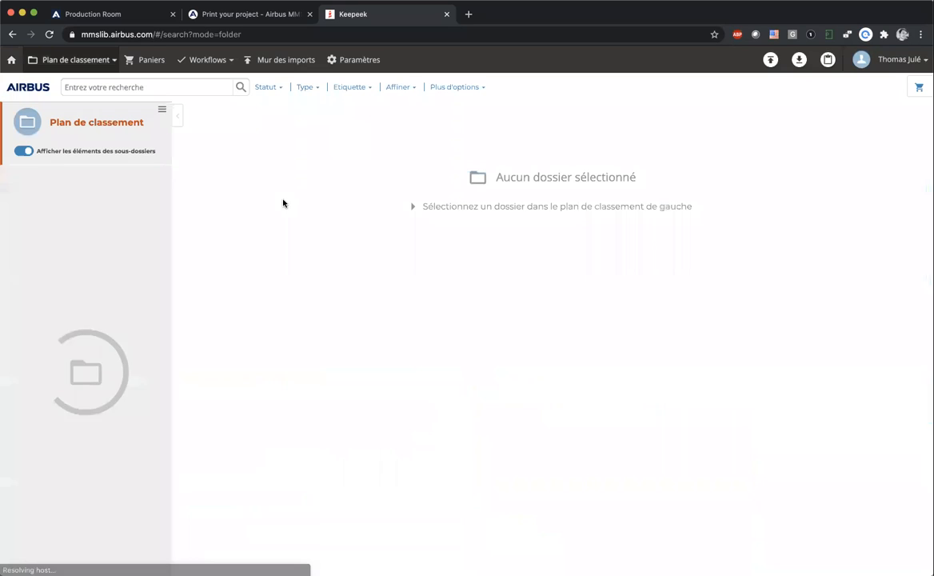
{"action": "left_click", "coordinate": [9, 173]}
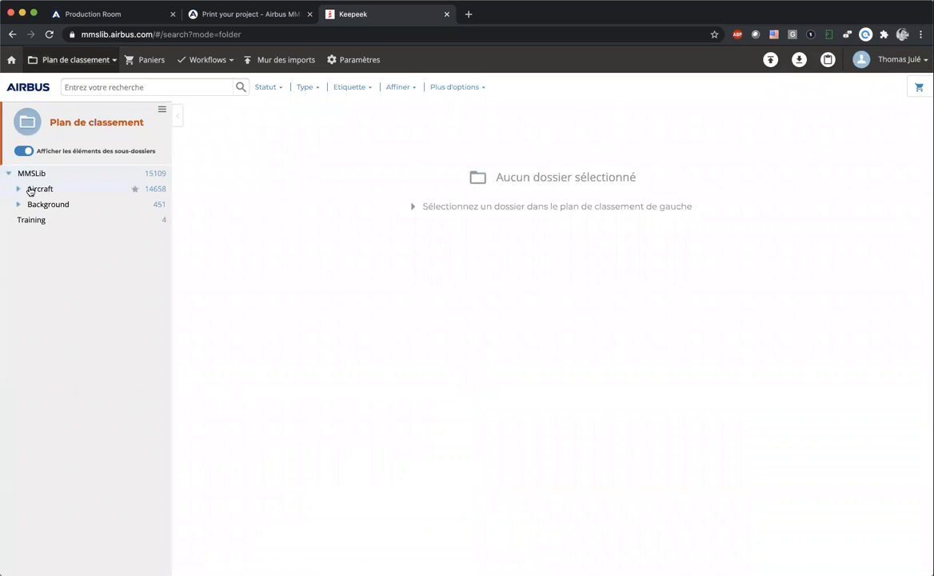
{"action": "left_click", "coordinate": [18, 188]}
{"action": "left_click", "coordinate": [28, 219]}
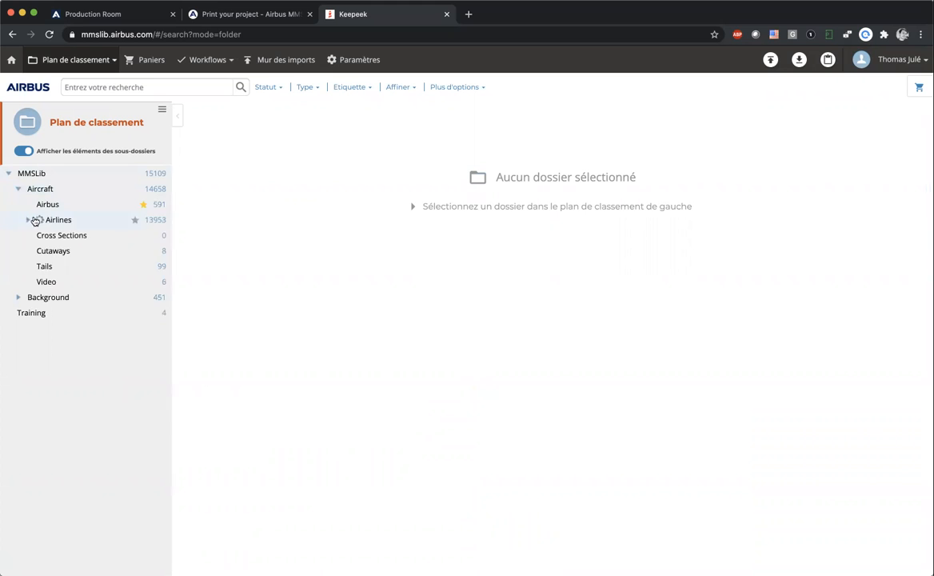
{"action": "left_click", "coordinate": [39, 235]}
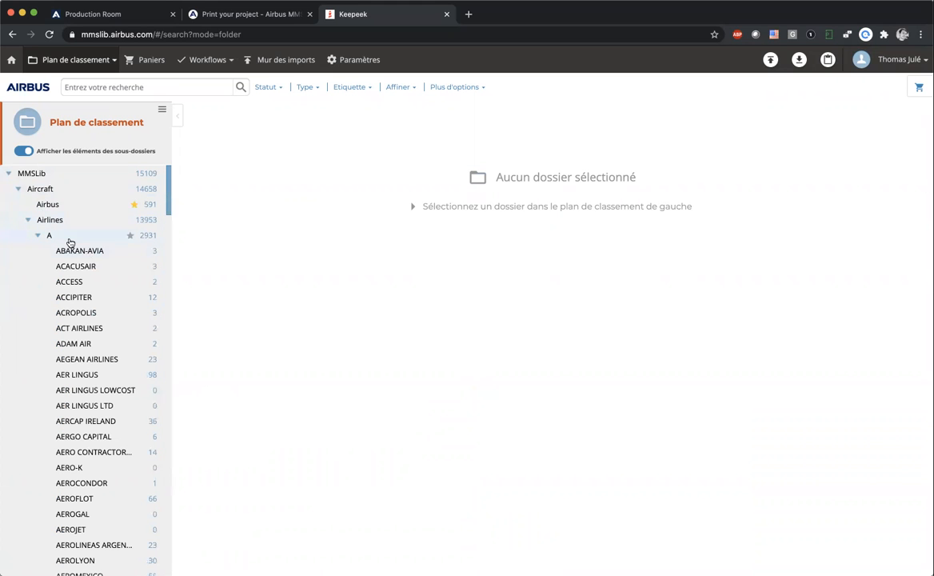
{"action": "left_click", "coordinate": [86, 266]}
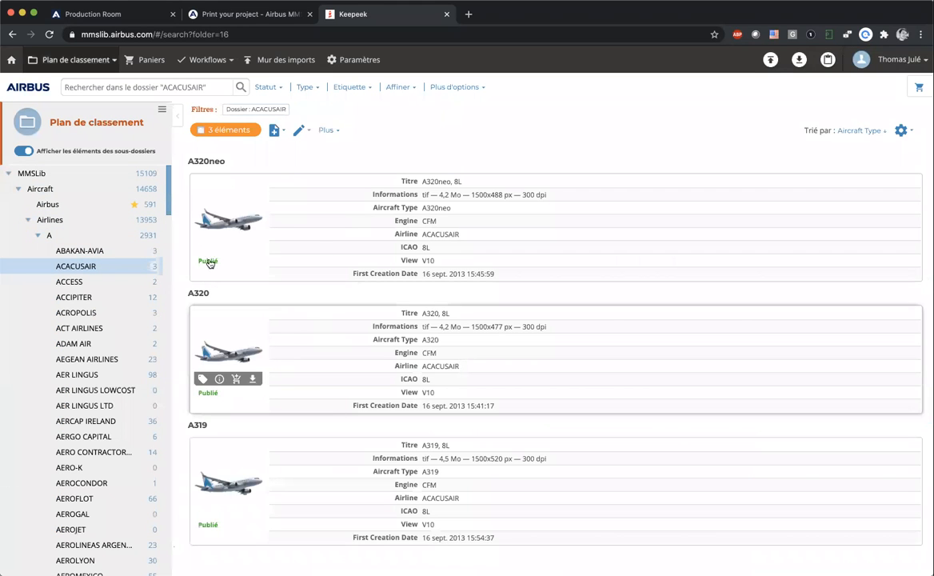
- Collapse the Aircraft folder and browse the Background subfolders Abstract Background, Airport, Animaux, Concept and Effect
{"action": "left_click", "coordinate": [19, 188]}
{"action": "left_click", "coordinate": [19, 204]}
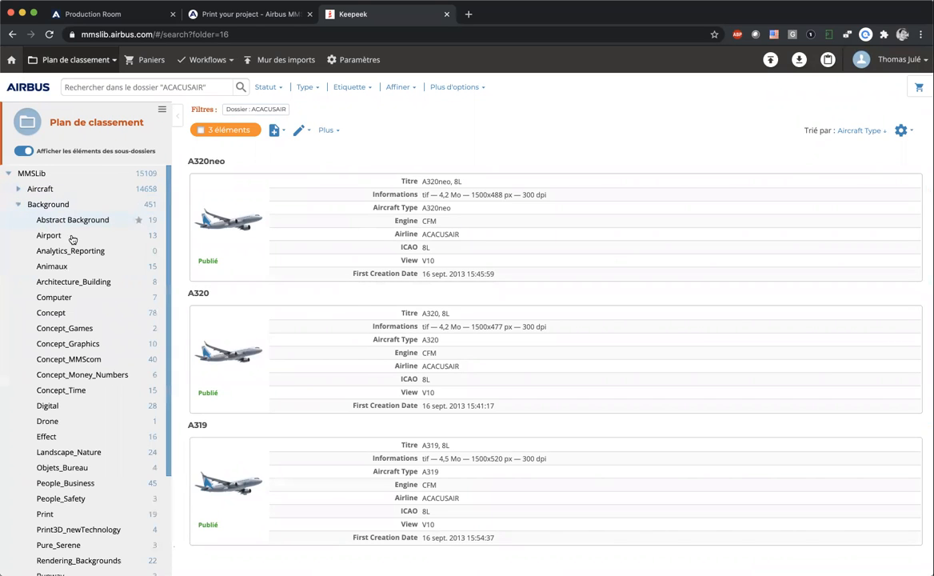
{"action": "left_click", "coordinate": [69, 219]}
{"action": "left_click", "coordinate": [48, 235]}
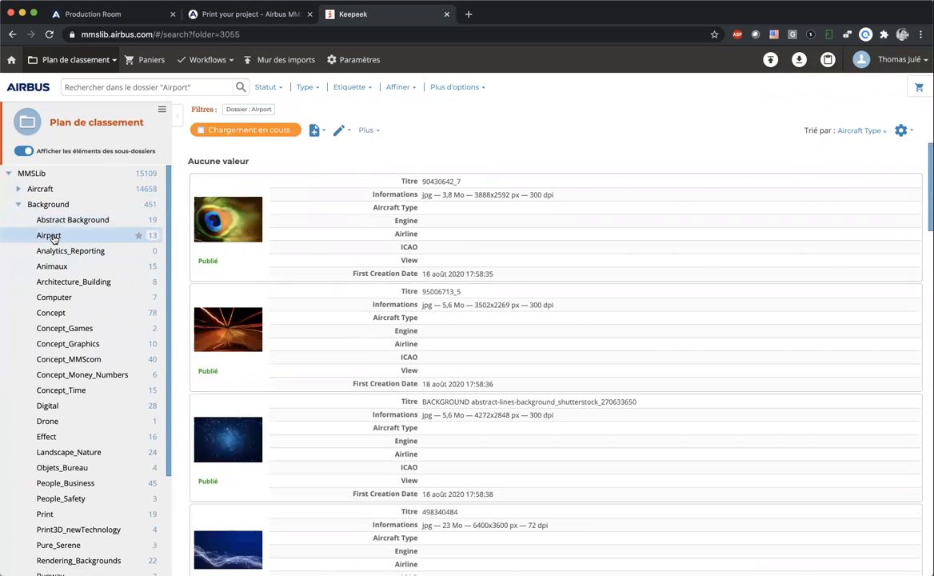
{"action": "left_click", "coordinate": [53, 266]}
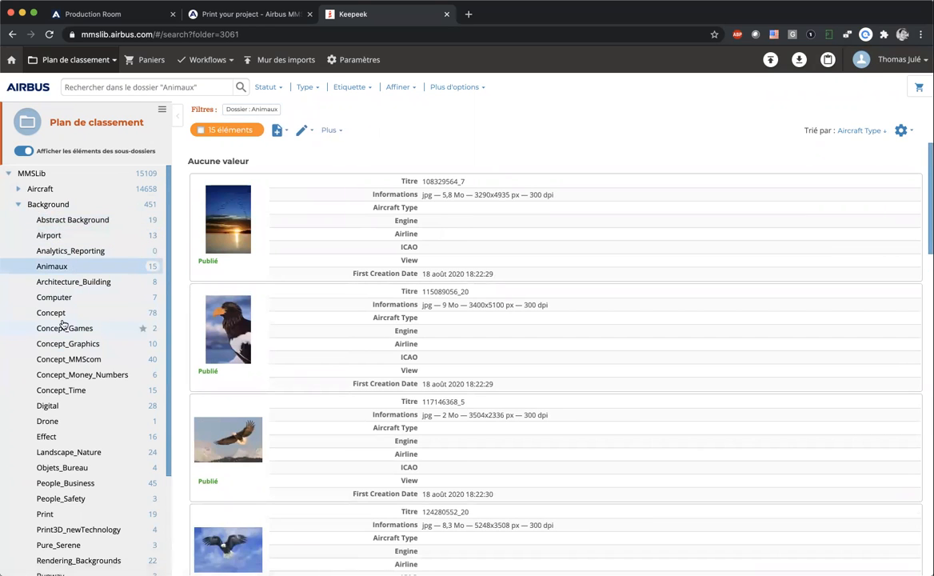
{"action": "left_click", "coordinate": [55, 314]}
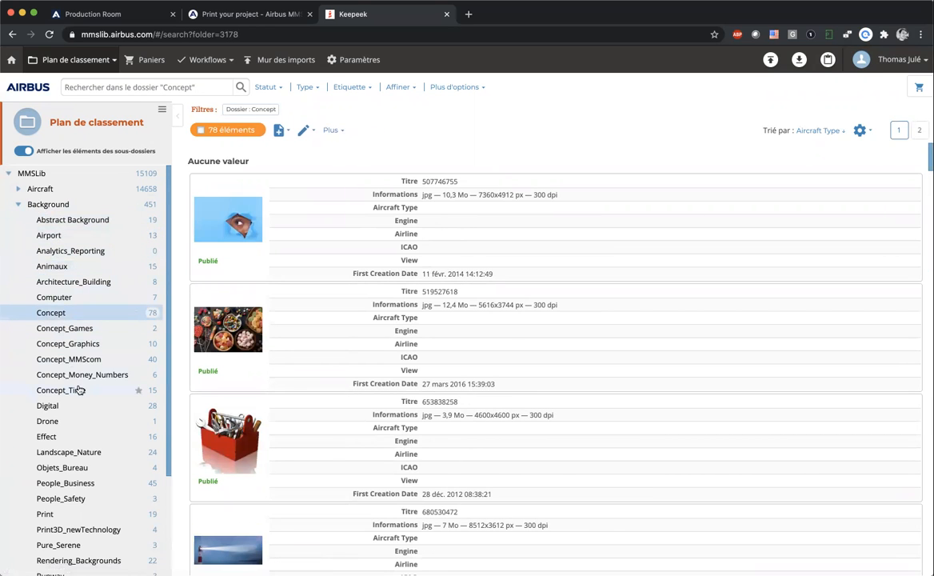
{"action": "left_click", "coordinate": [66, 440]}
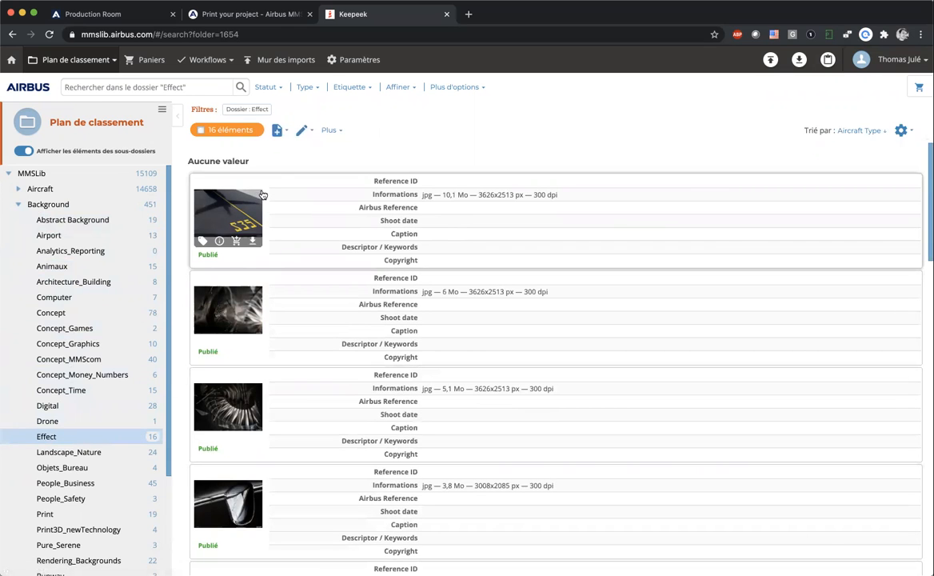
- Switch back to DIYDoc and start a new Poster design with the Portrait Airline poster template
{"action": "left_click", "coordinate": [236, 15]}
{"action": "left_click", "coordinate": [20, 190]}
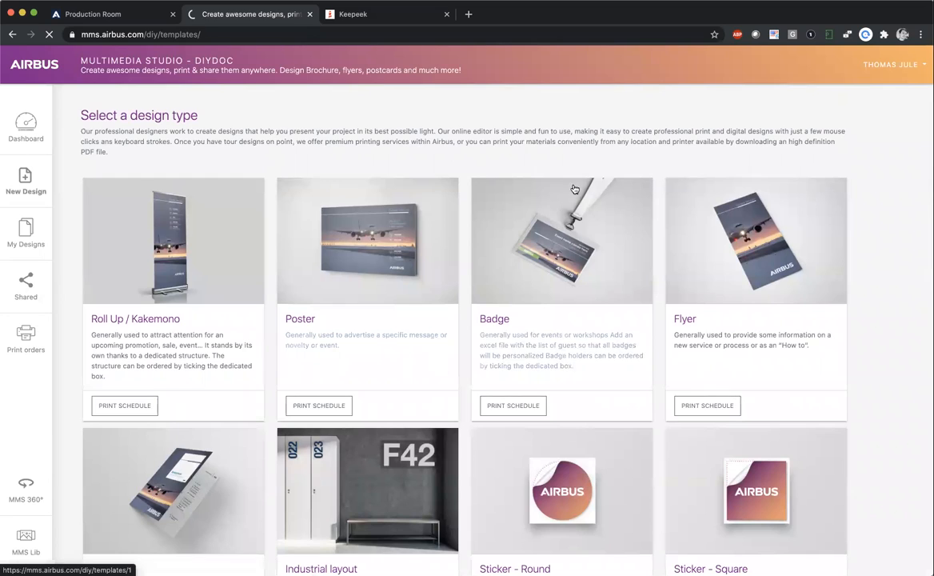
{"action": "left_click", "coordinate": [451, 278]}
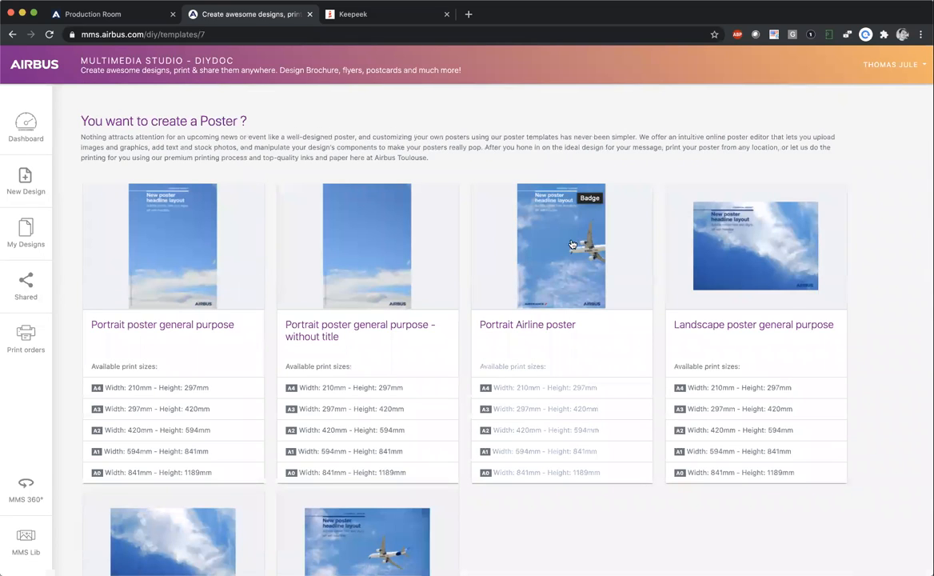
{"action": "left_click", "coordinate": [560, 266]}
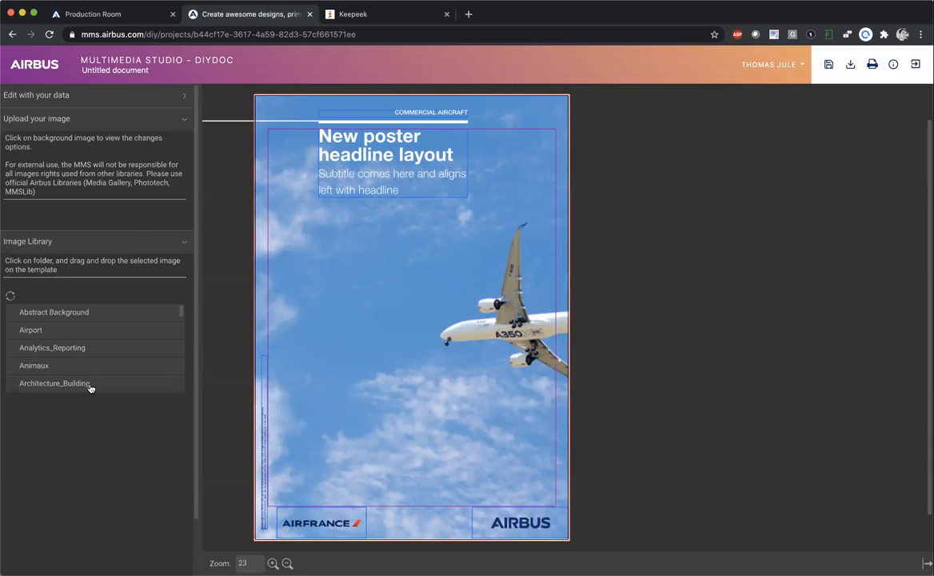
- Replace the poster's background with image HG_01(2) from the library's Effect folder and leave the editor for the saved documents
{"action": "left_click_drag", "start_coordinate": [180, 314], "coordinate": [182, 343]}
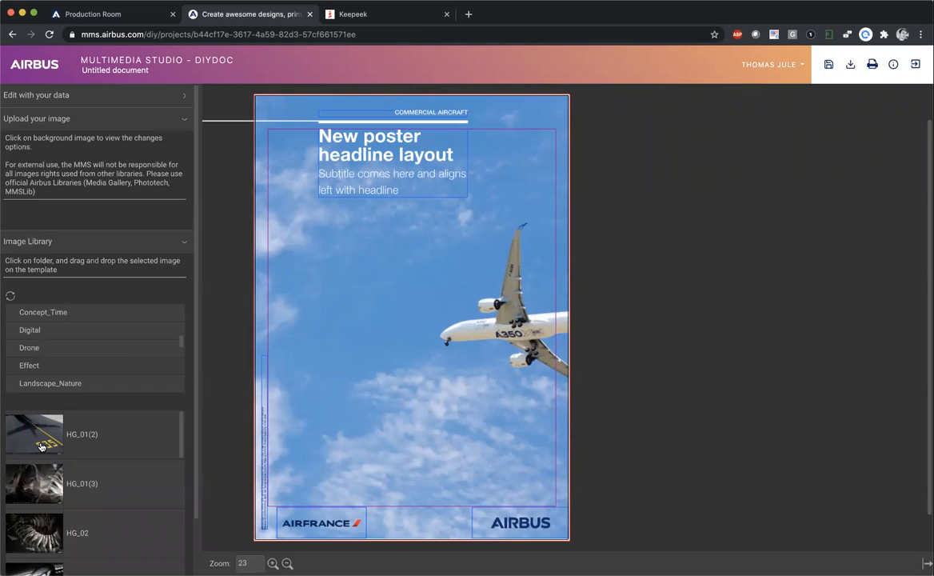
{"action": "left_click_drag", "start_coordinate": [40, 445], "coordinate": [450, 373]}
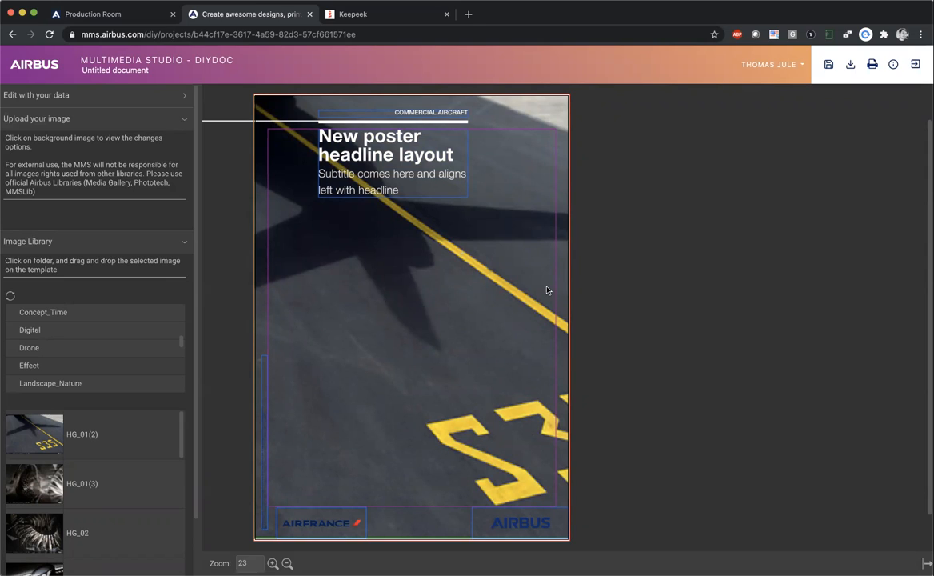
{"action": "left_click", "coordinate": [915, 66]}
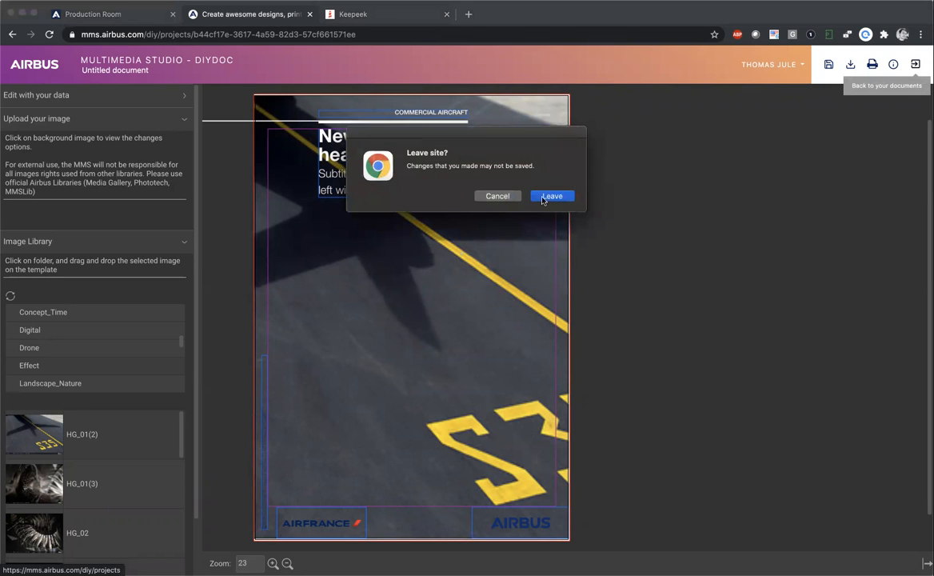